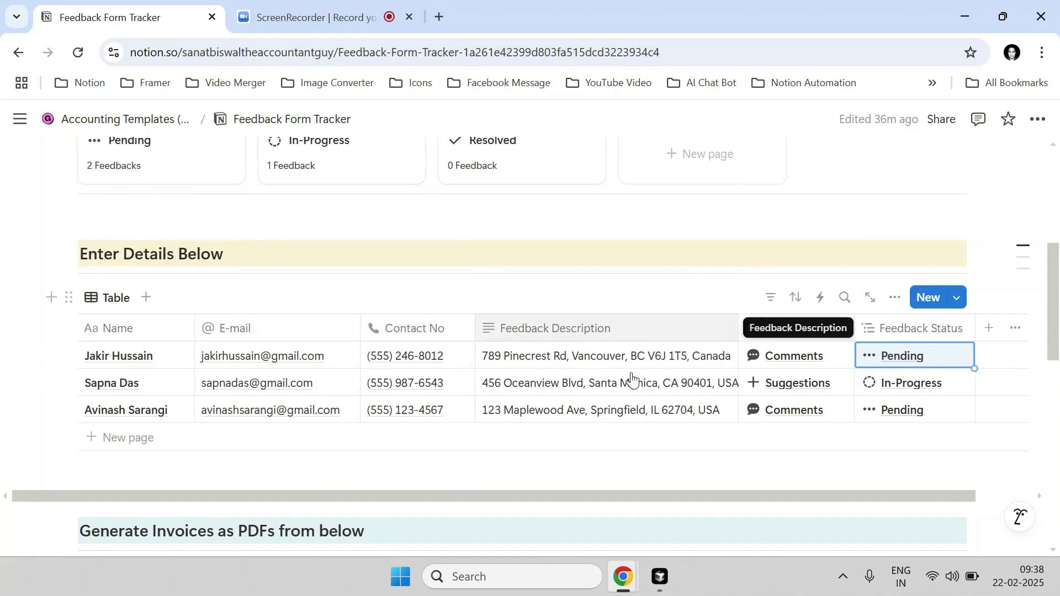
Inspect the first entry's Feedback Type options, trying the search text "asdasd", and its Feedback Status options, leaving both selections as they are.
click(792, 351)
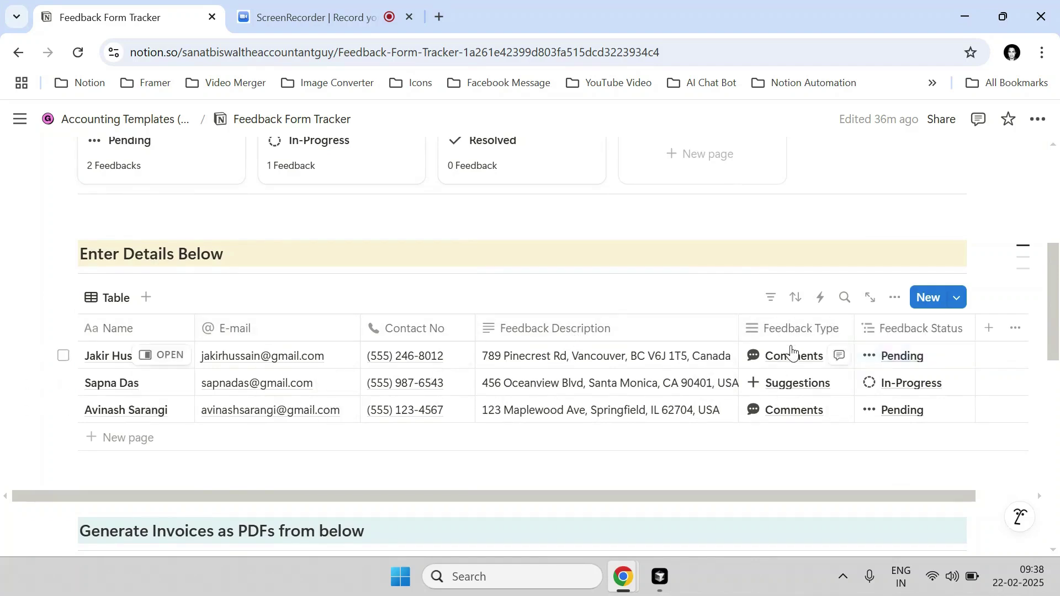
click(793, 351)
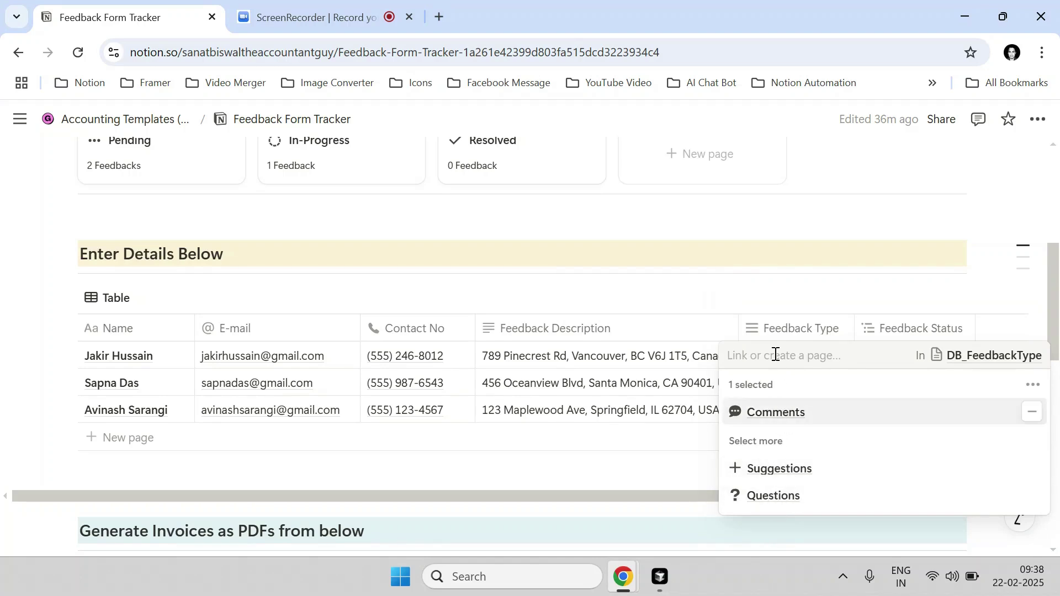
text(asdasd)
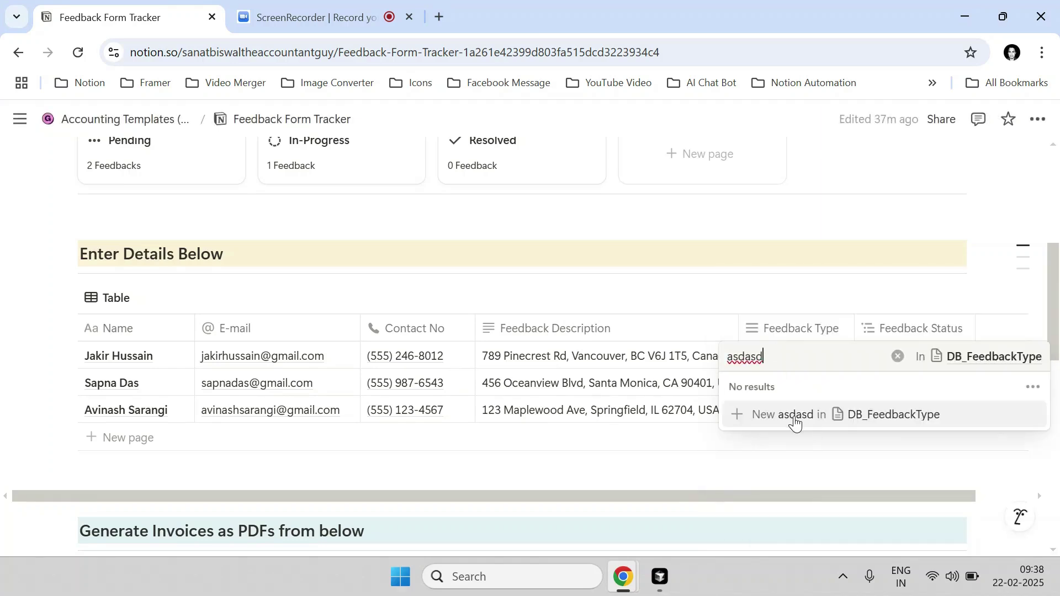
key(ctrl+a)
key(BackSpace)
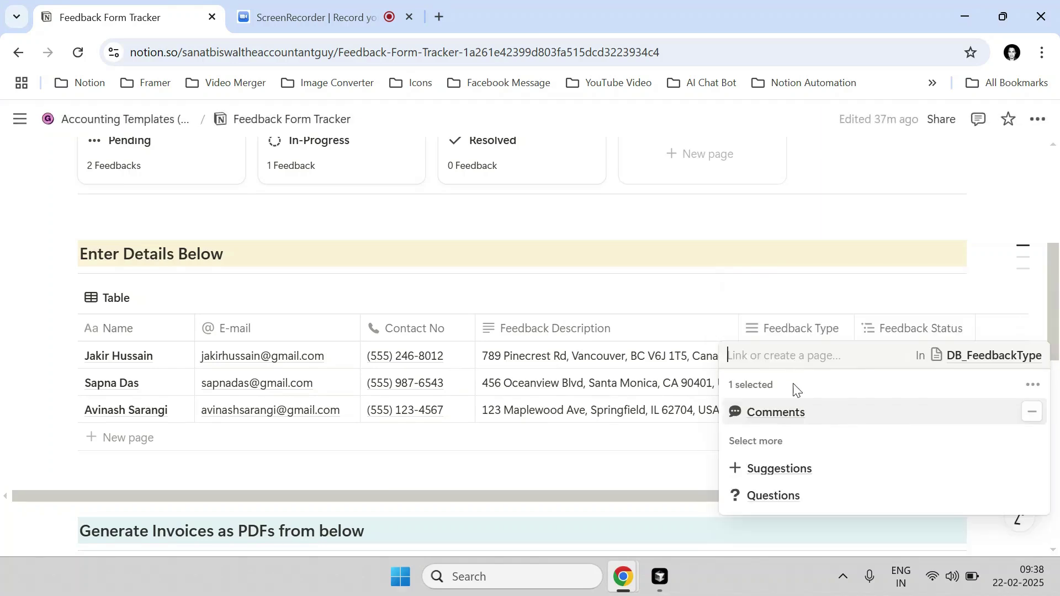
key(Escape)
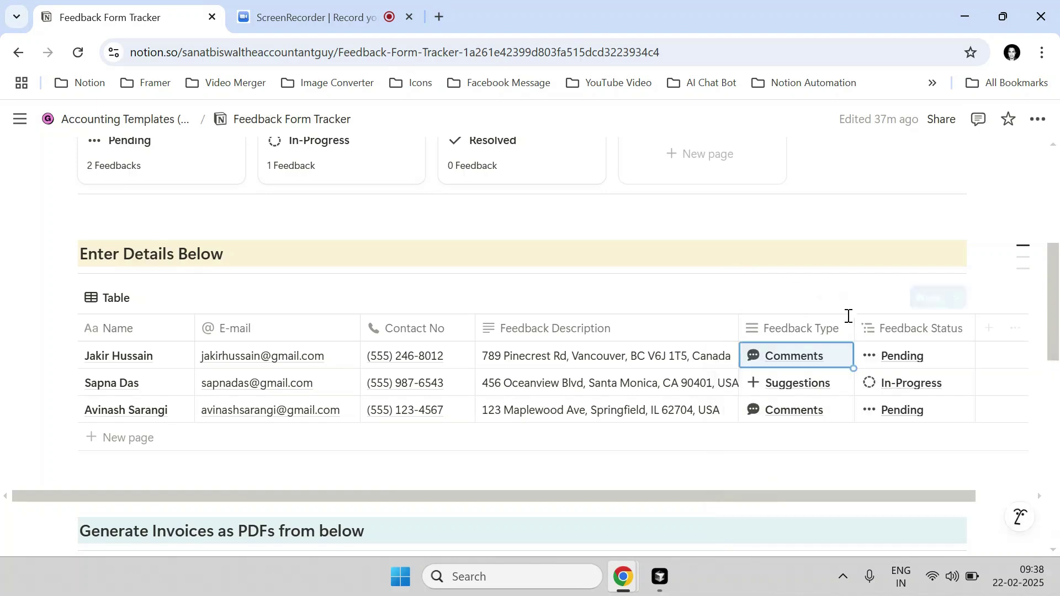
click(938, 370)
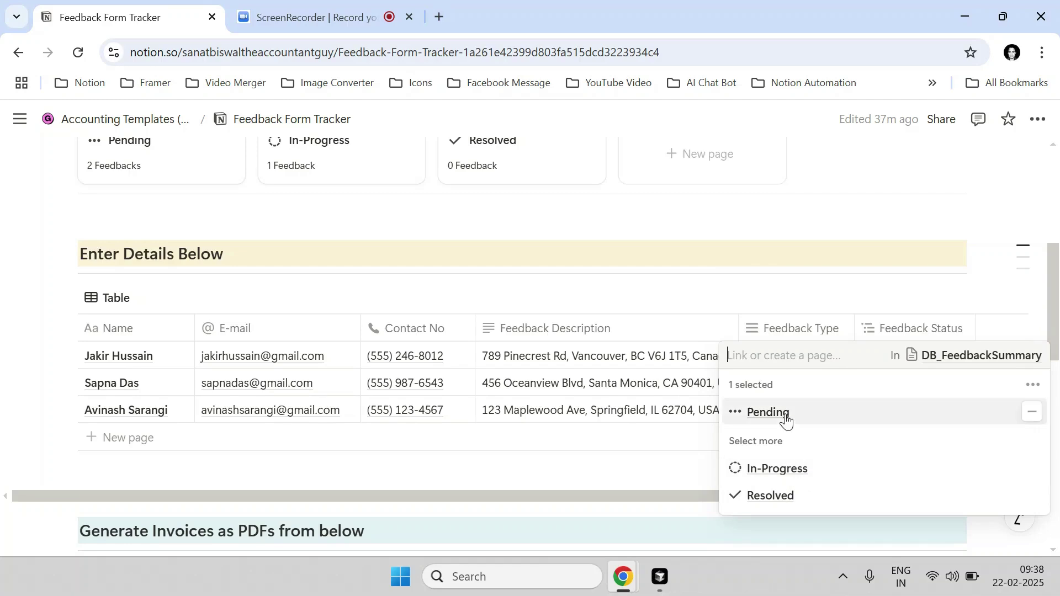
key(Escape)
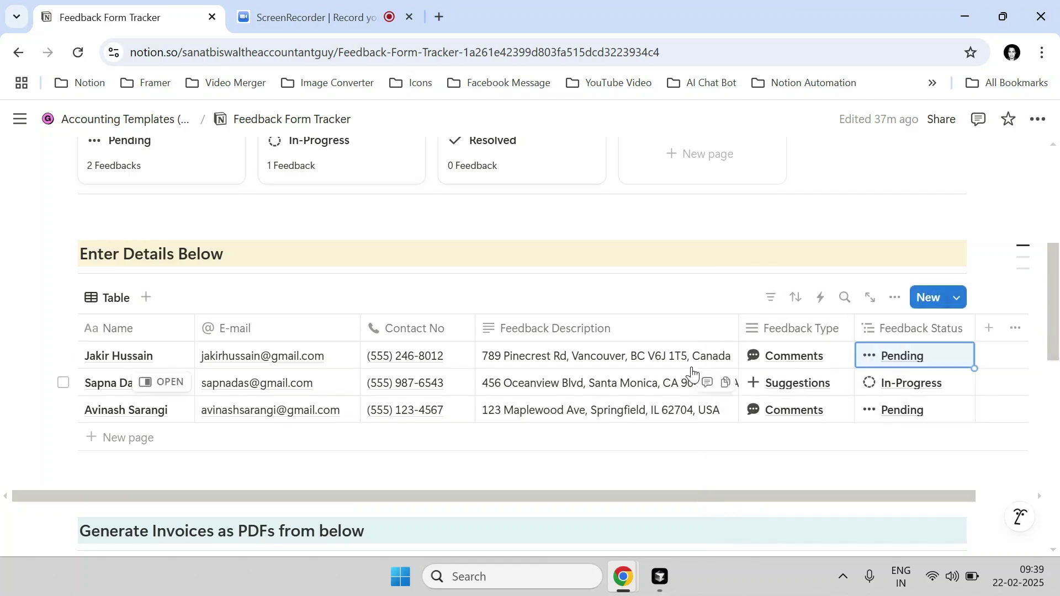
Show the Feedback Type cards of the tracker and compare them with the entries in the details table.
scroll(303, 367, up, 3)
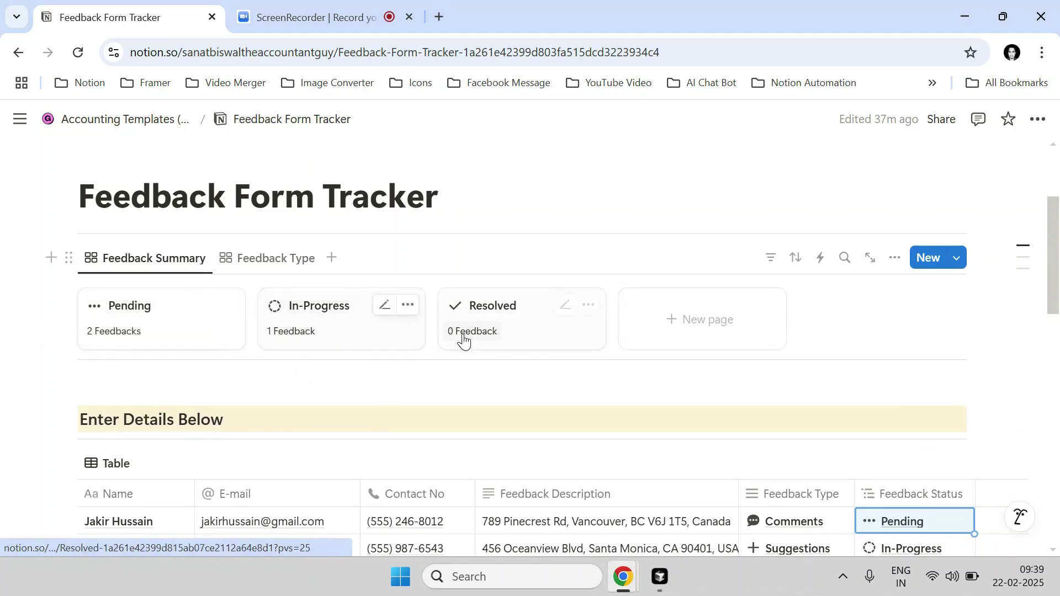
click(236, 261)
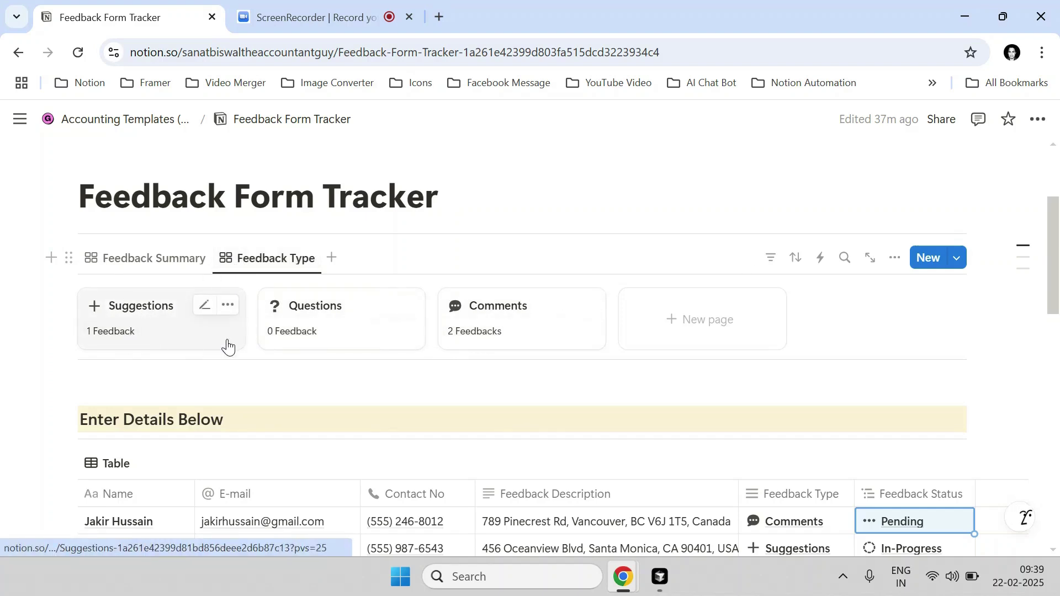
scroll(417, 328, down, 1)
scroll(417, 329, down, 4)
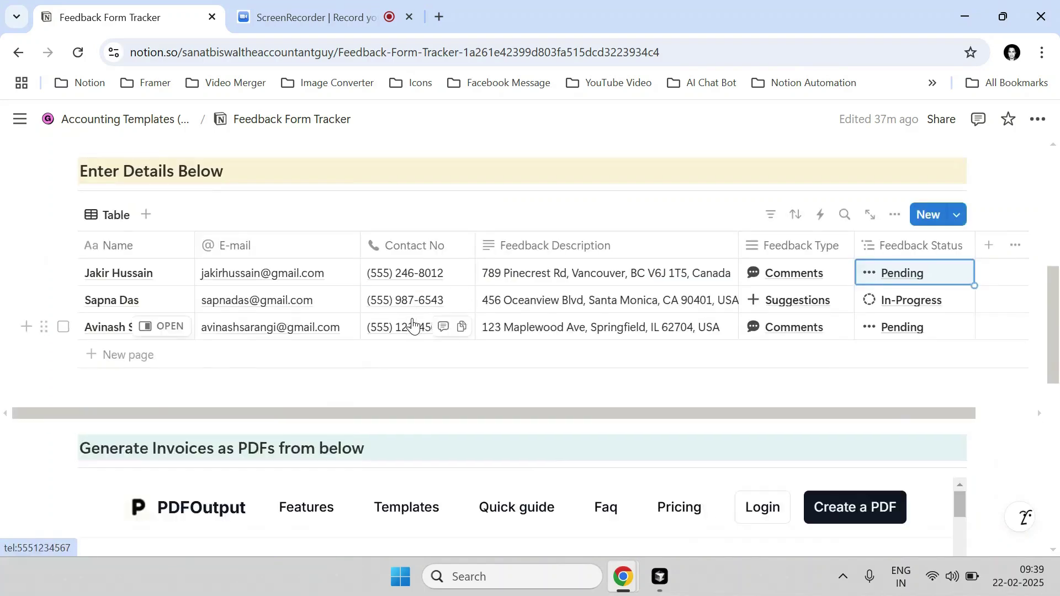
scroll(409, 315, up, 3)
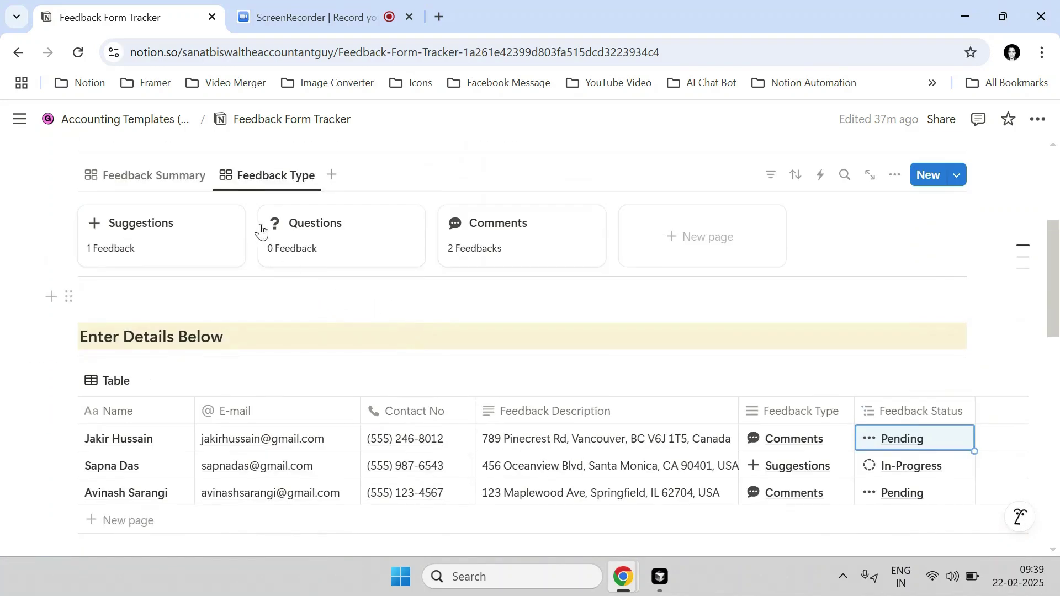
scroll(202, 208, up, 2)
scroll(201, 213, up, 3)
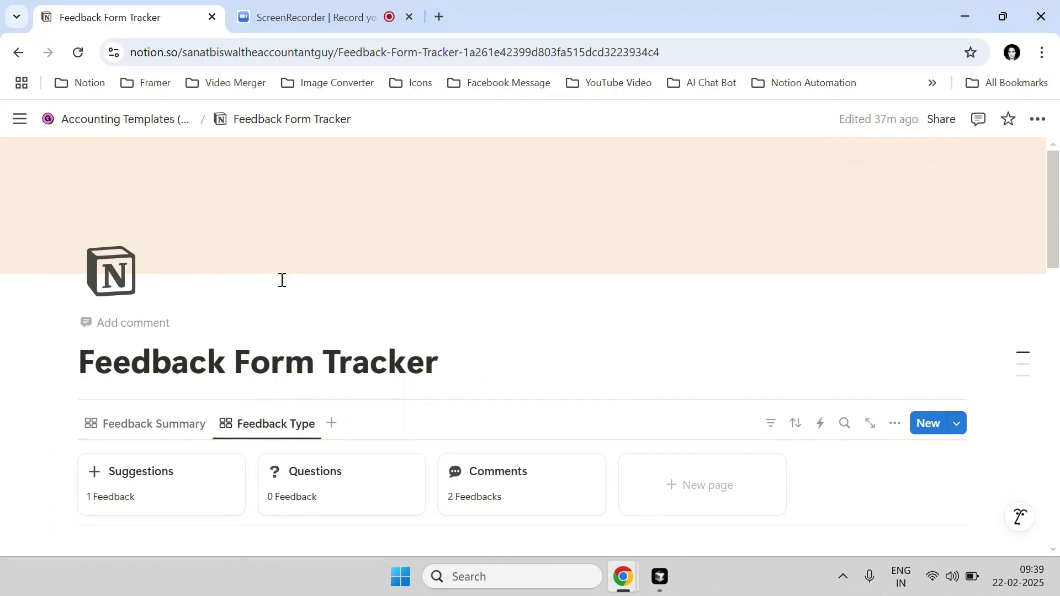
Switch to the PDFOutput invoice form and hide the screen-sharing notice.
click(286, 6)
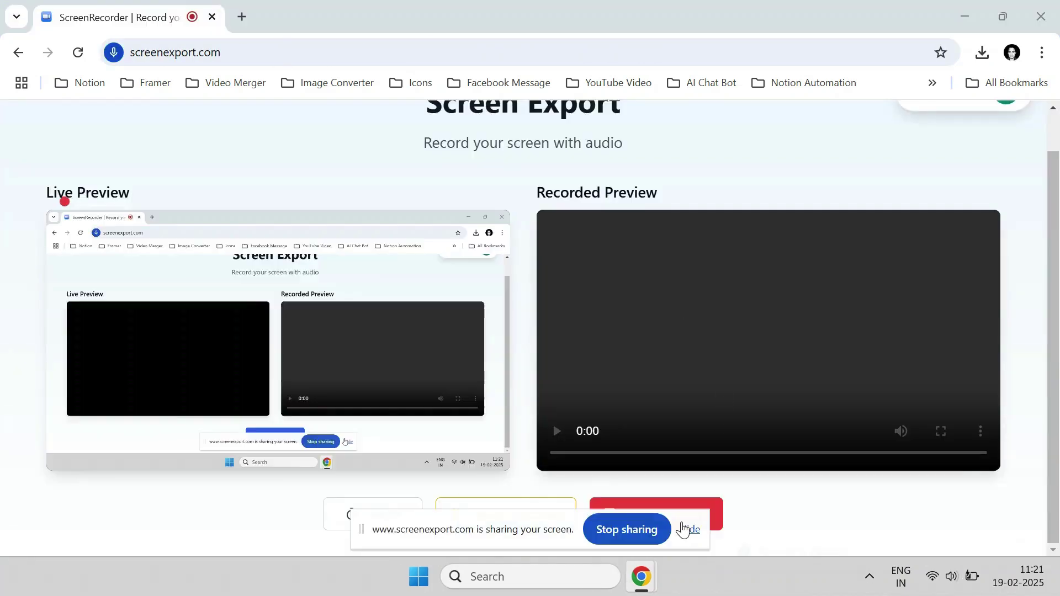
click(678, 530)
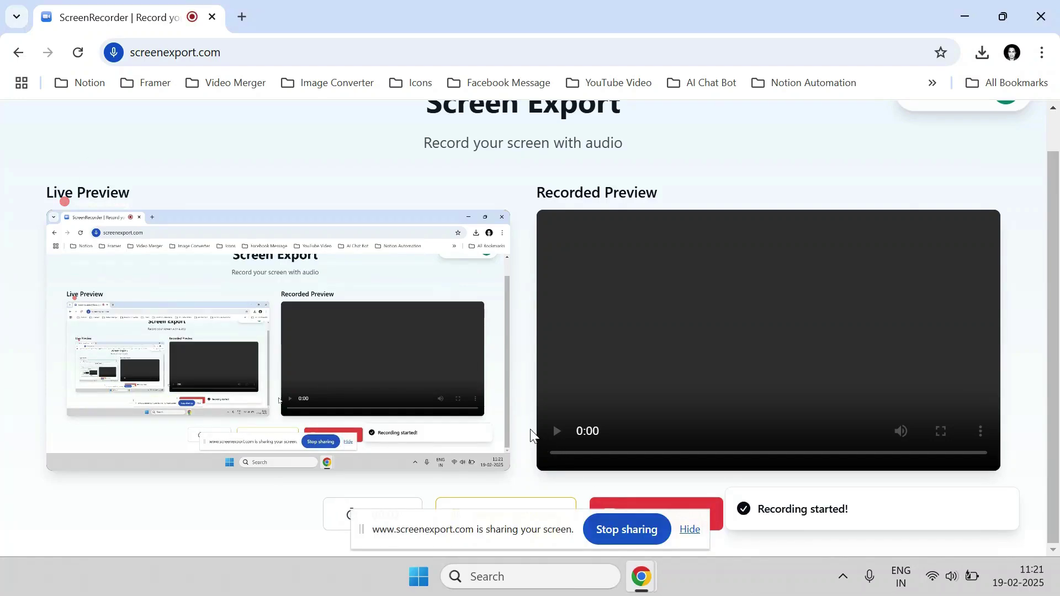
key(alt+Tab)
key(alt+Tab)
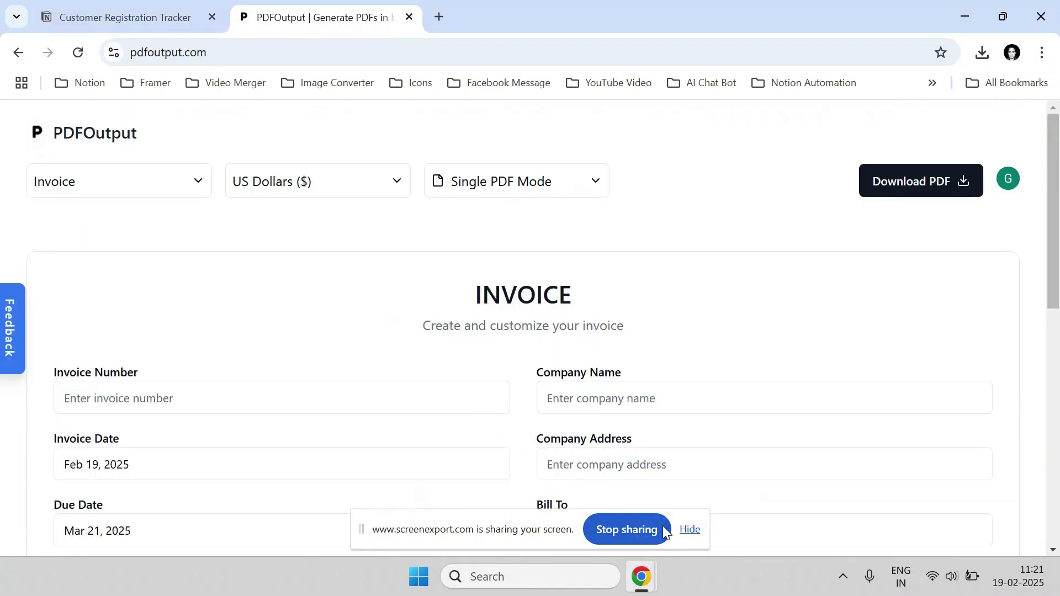
click(685, 529)
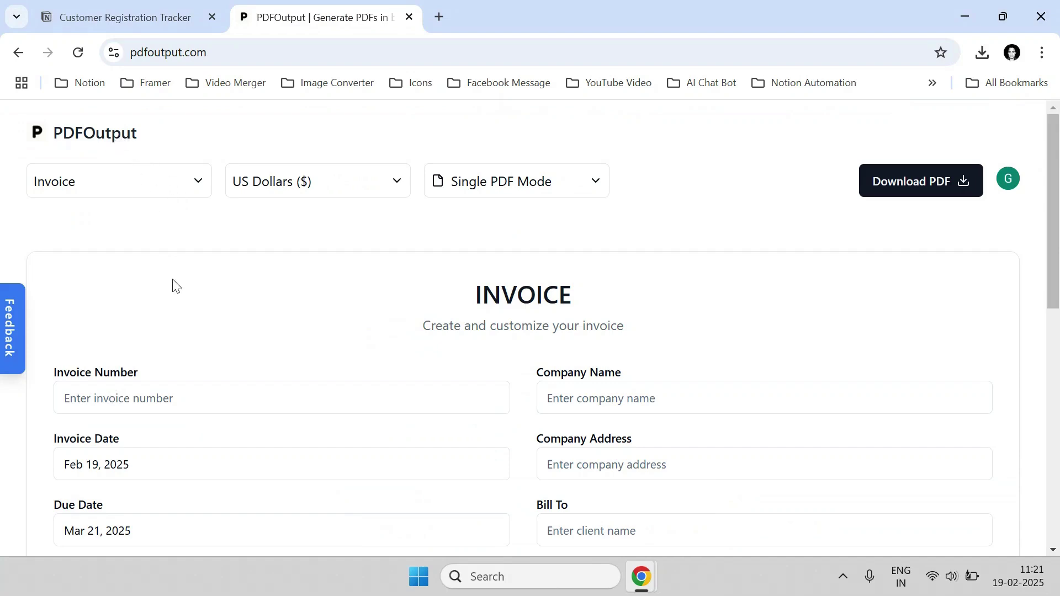
Look over the blank invoice form and the available templates, keeping Invoice as the template.
scroll(190, 268, down, 8)
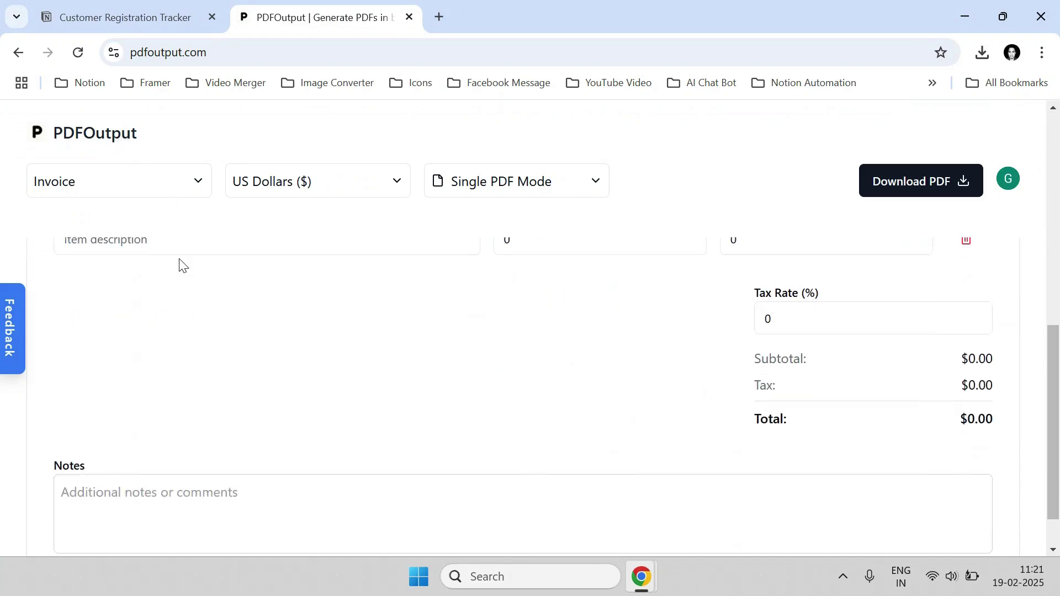
scroll(179, 262, up, 8)
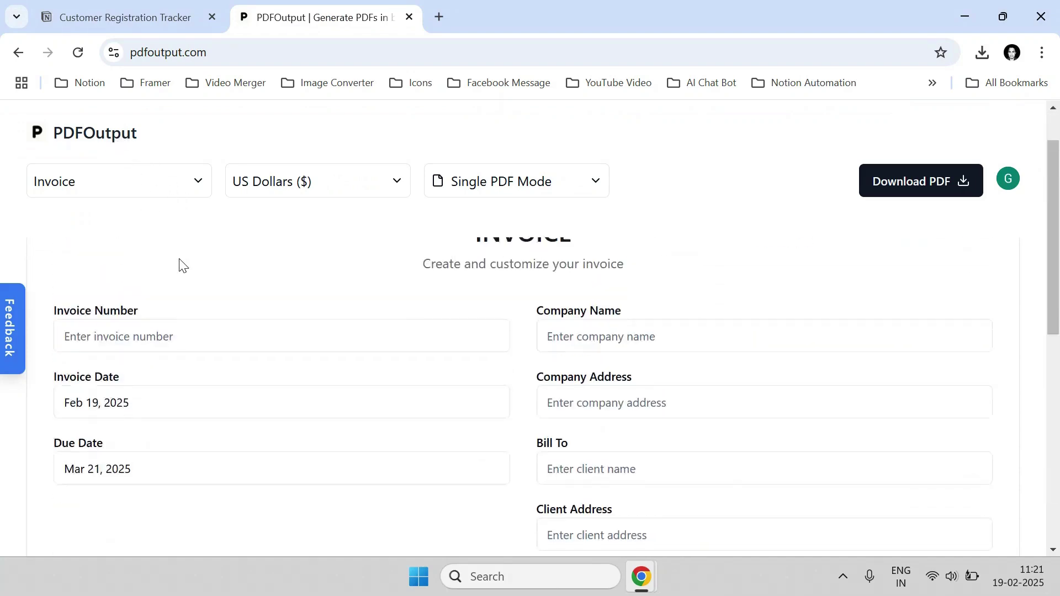
click(108, 188)
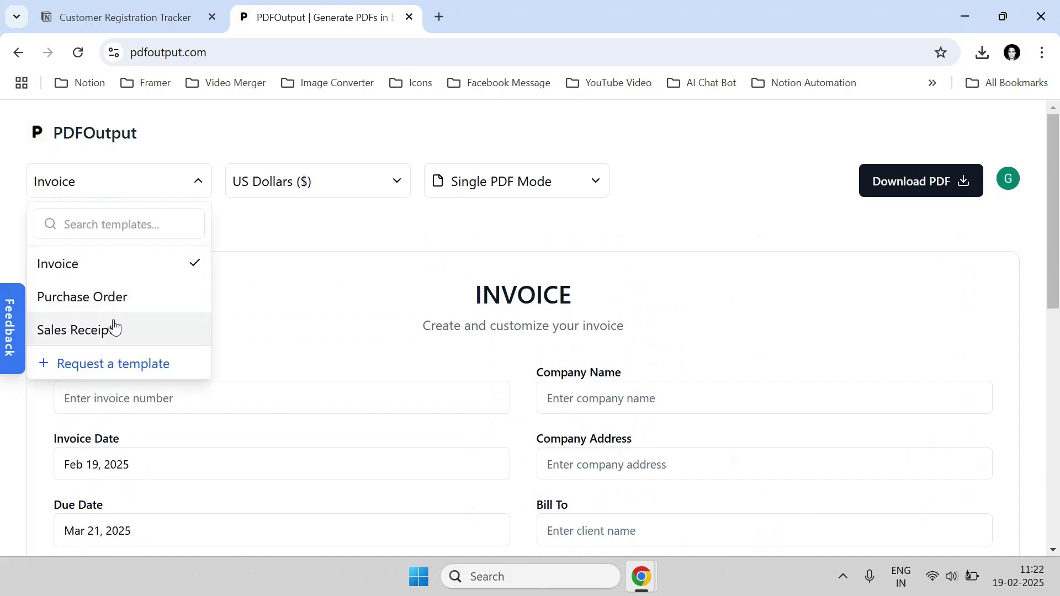
click(83, 268)
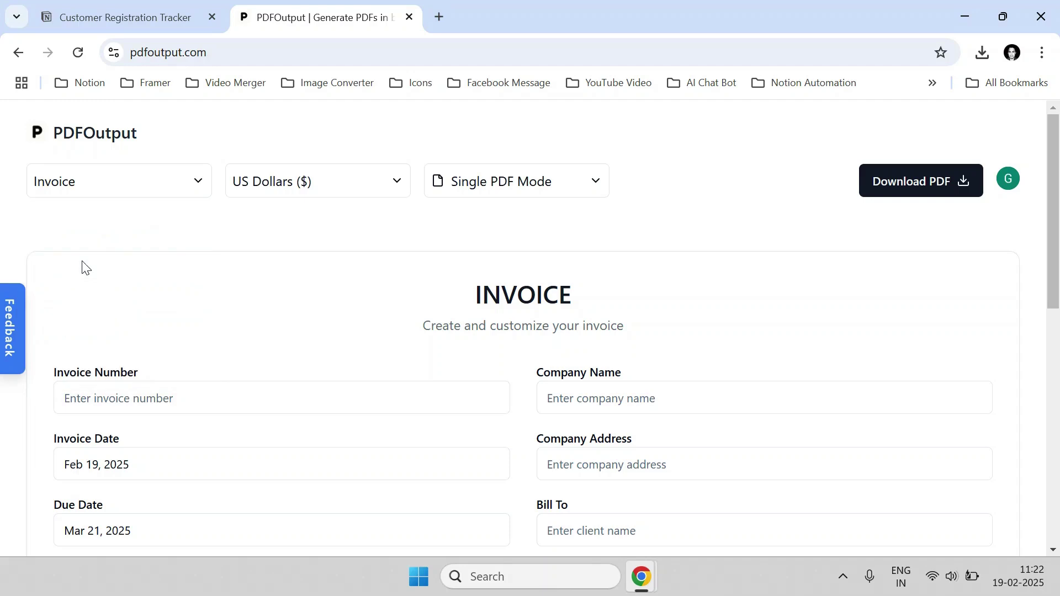
Browse the available currencies without changing US Dollars ($), and look over the rest of the blank form.
click(278, 189)
scroll(287, 282, down, 5)
scroll(286, 286, down, 4)
scroll(278, 309, up, 10)
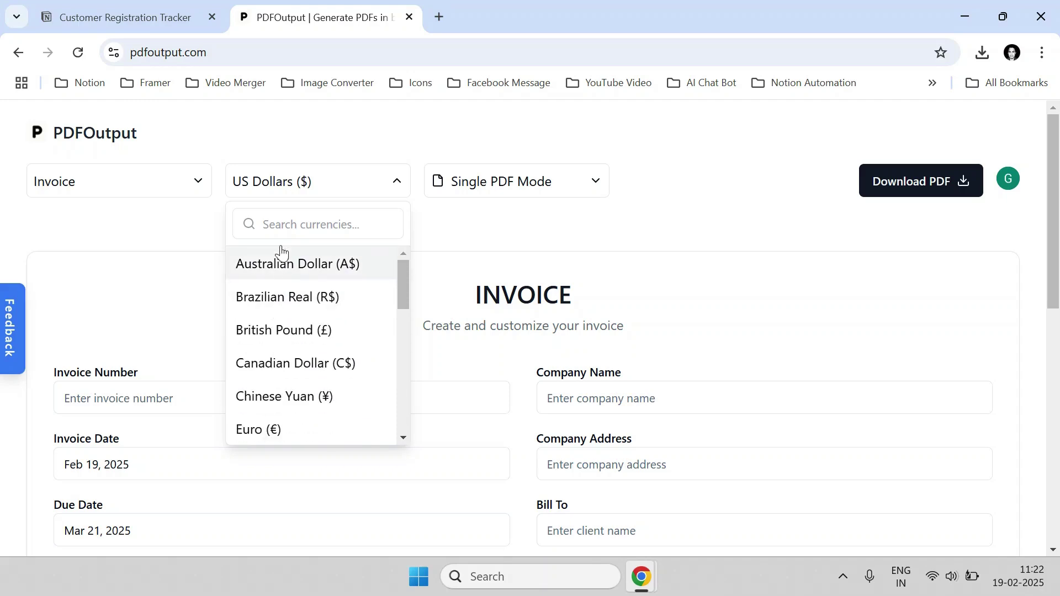
click(447, 222)
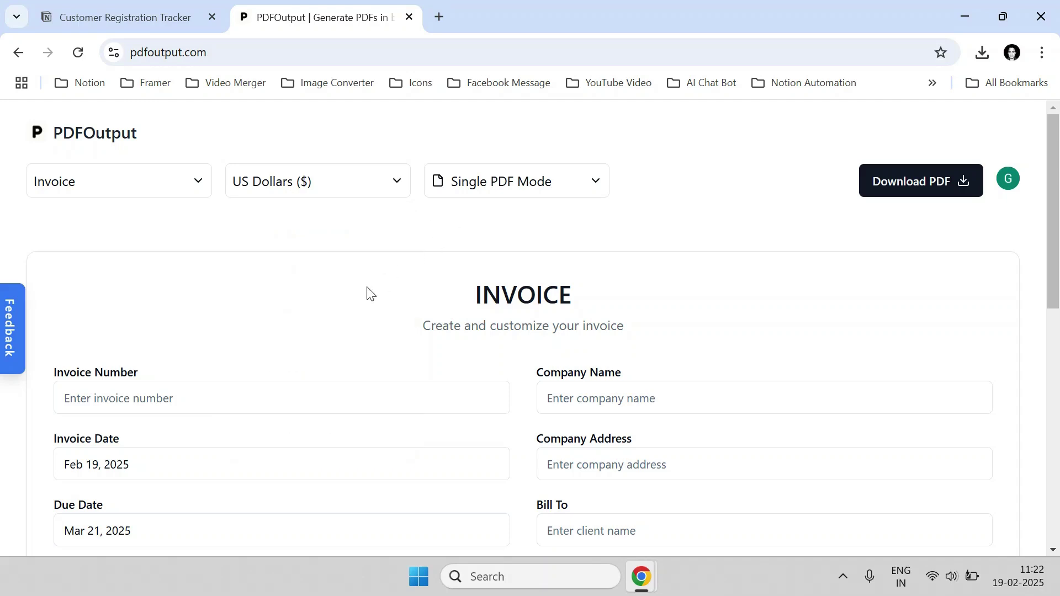
scroll(542, 388, down, 10)
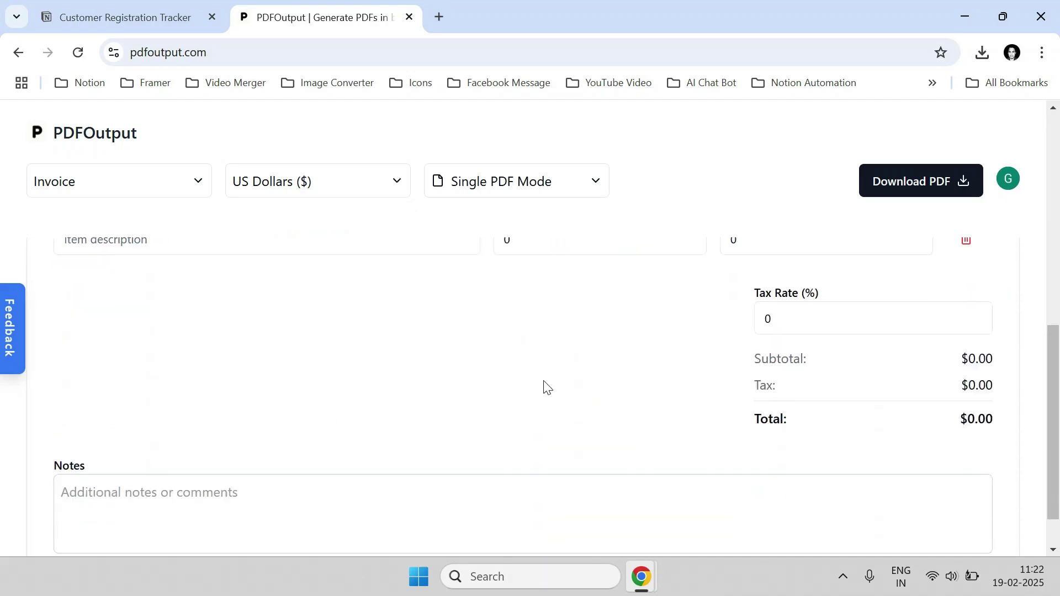
Fill in the invoice number INV-001, the company name ABC Tech Solutions and the first suggested company address.
scroll(354, 376, up, 9)
click(175, 397)
click(193, 440)
click(615, 401)
click(655, 440)
click(635, 462)
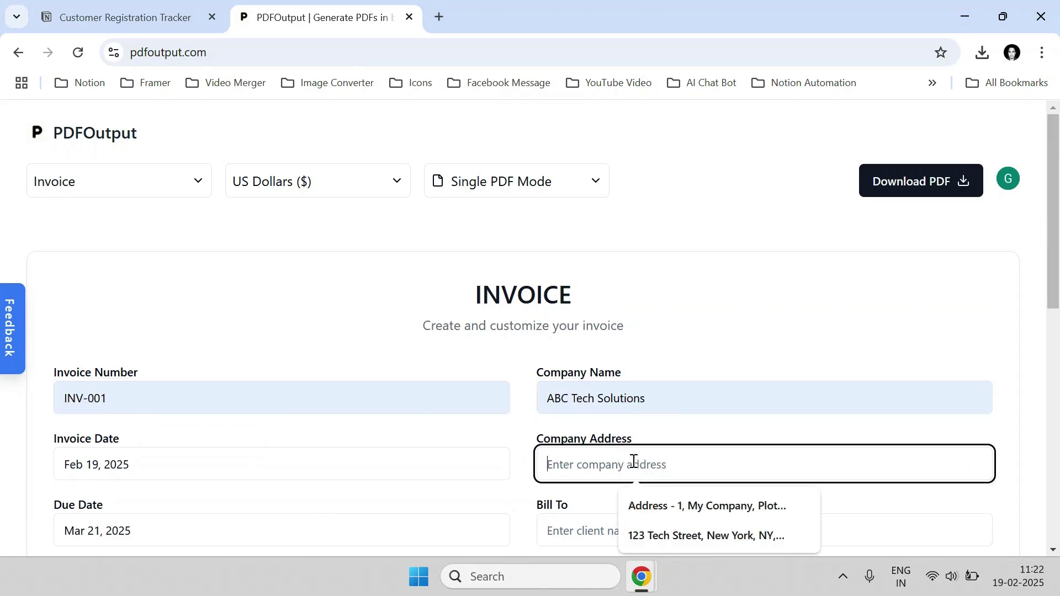
click(674, 504)
Fill in the billing details with Neemans Pvt Ltd as the client and the suggested client address.
scroll(643, 452, down, 4)
scroll(614, 338, up, 2)
click(614, 368)
click(646, 406)
click(610, 433)
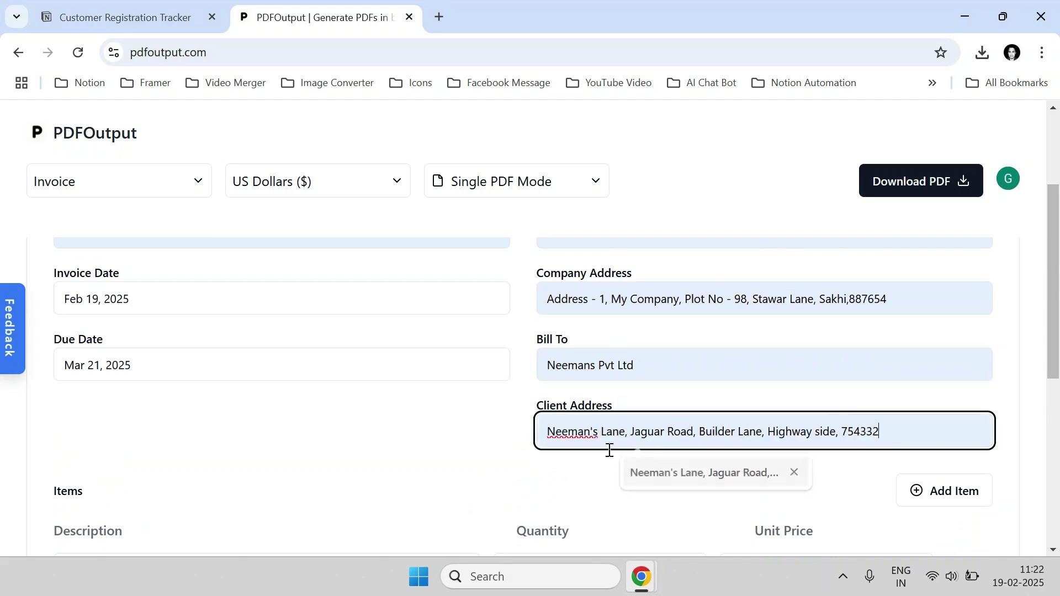
click(726, 470)
Enter the first invoice line as "Item - 1" with quantity 10 and unit price 20.
scroll(326, 432, down, 3)
click(258, 406)
text(Item - 1)
key(Tab)
key(Tab)
text(20)
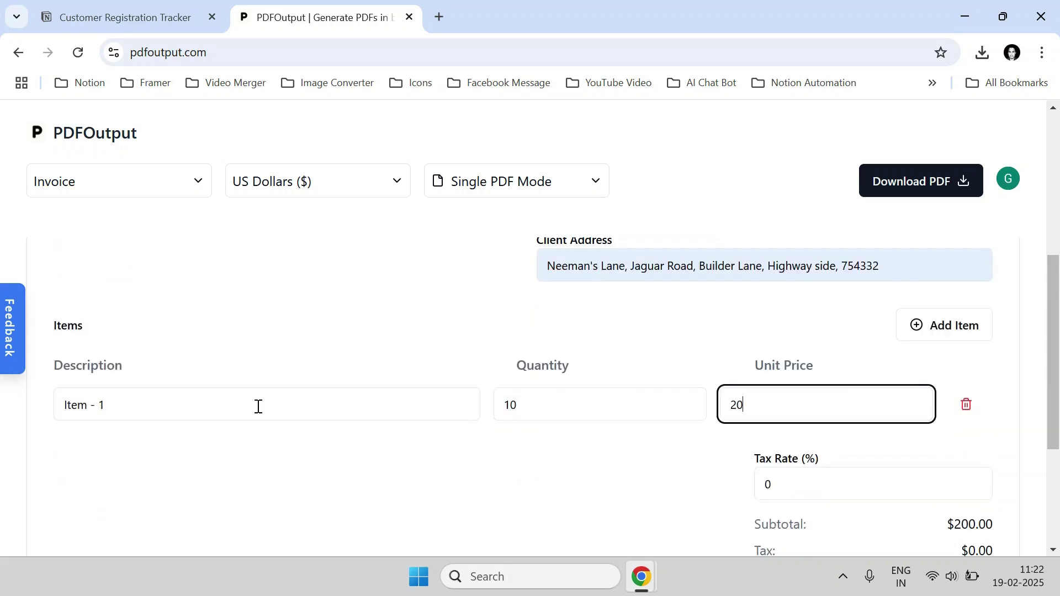
Add a second invoice line, "Item - 2", with quantity 20 and unit price 30.
click(965, 325)
click(220, 456)
text(Item - 2)
key(Tab)
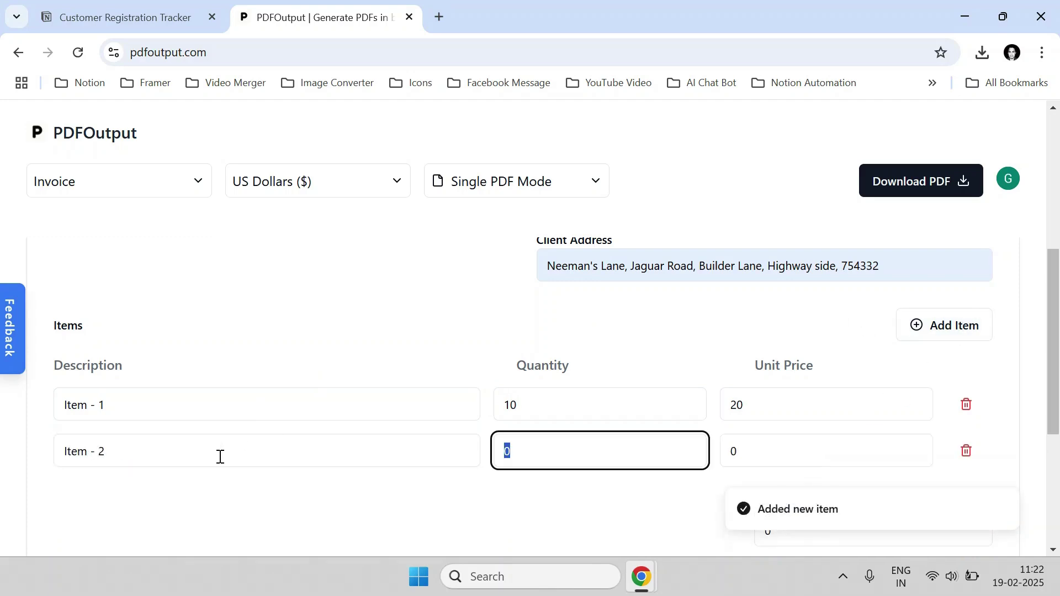
key(Tab)
text(3)
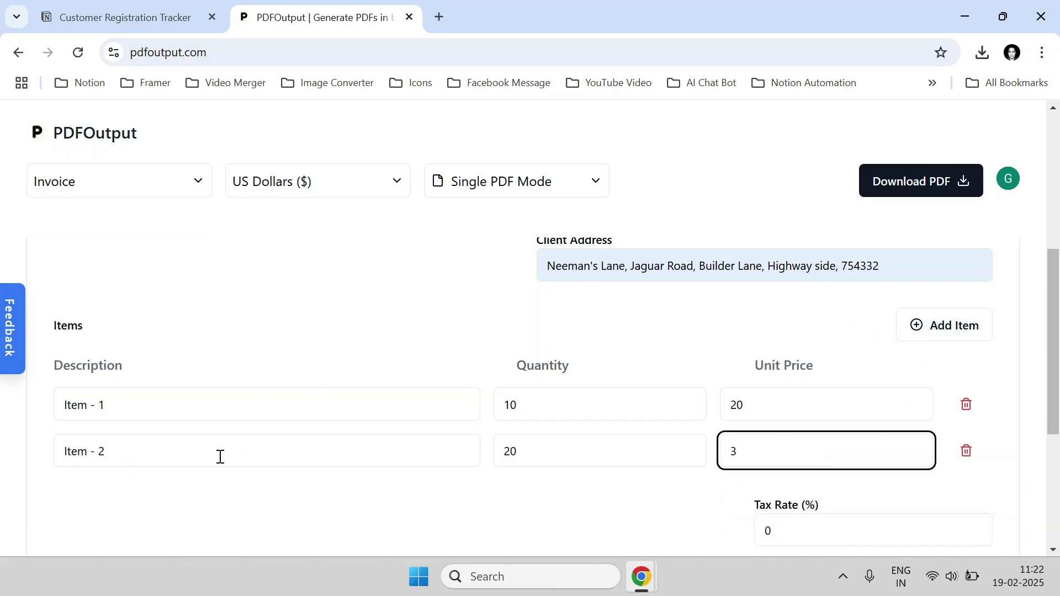
text(0)
Set the invoice's tax rate to 4.5%.
scroll(784, 435, down, 1)
click(779, 435)
key(BackSpace)
text(4.5)
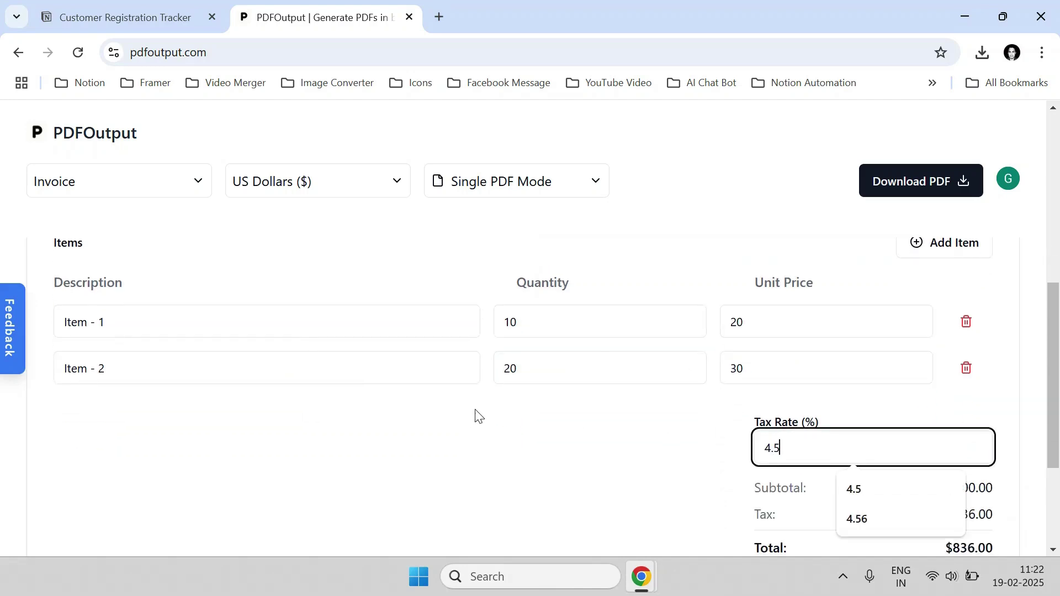
click(476, 416)
Enter the invoice note "Pay within 30 days from due date".
scroll(452, 430, down, 3)
click(432, 446)
text(Pay within 30 days from d)
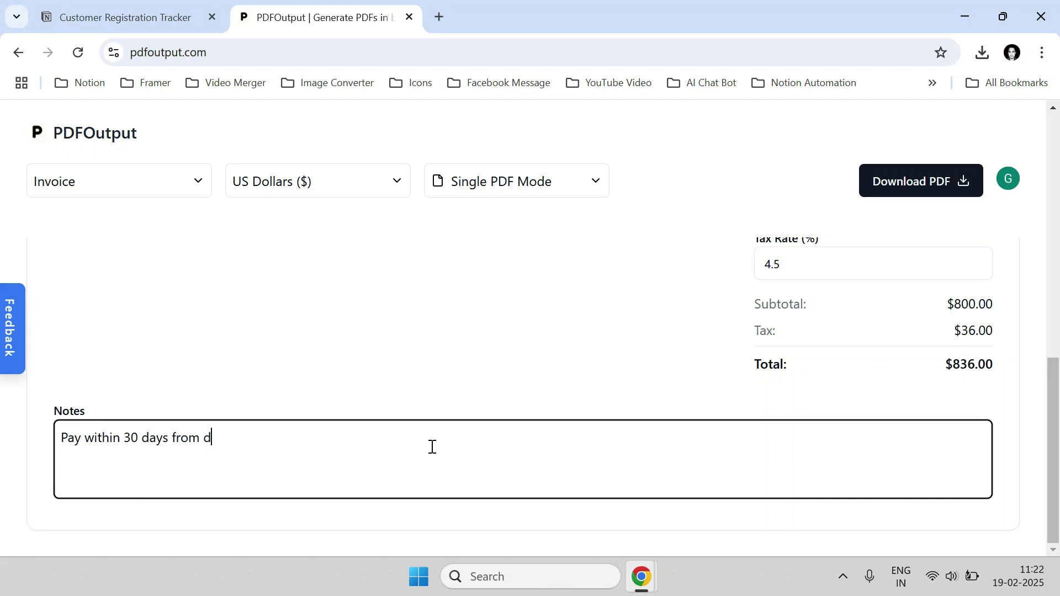
click(493, 365)
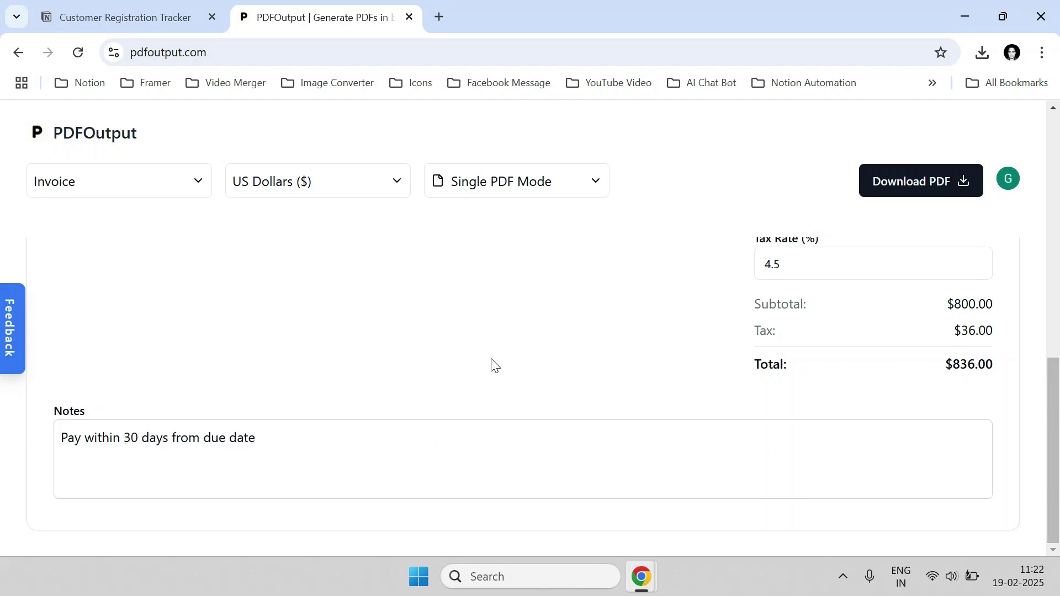
Review the completed invoice, download it as a PDF and open the downloaded file.
scroll(469, 367, up, 10)
scroll(471, 366, down, 10)
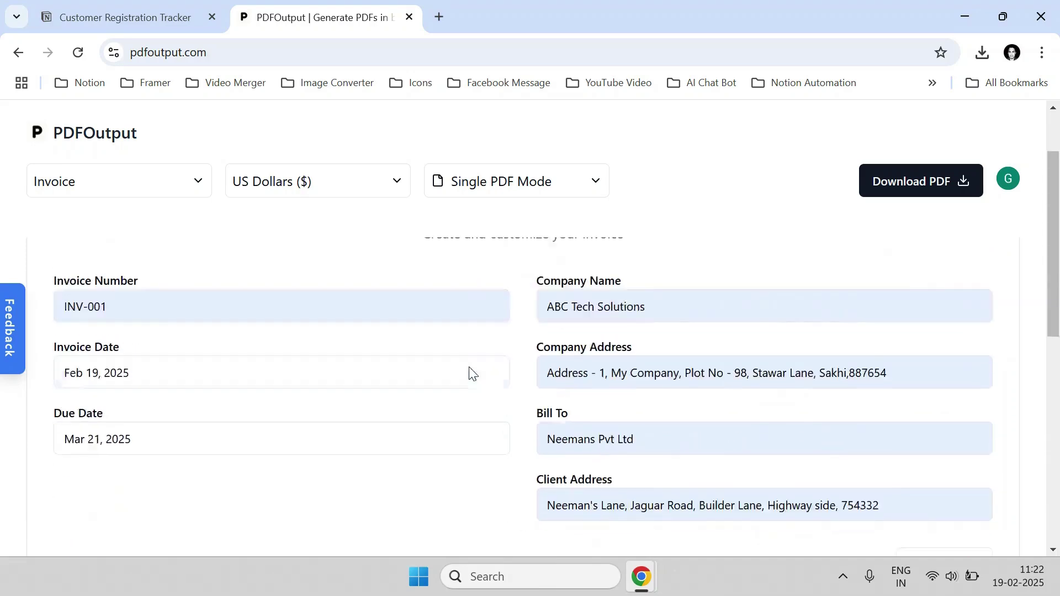
scroll(494, 394, up, 10)
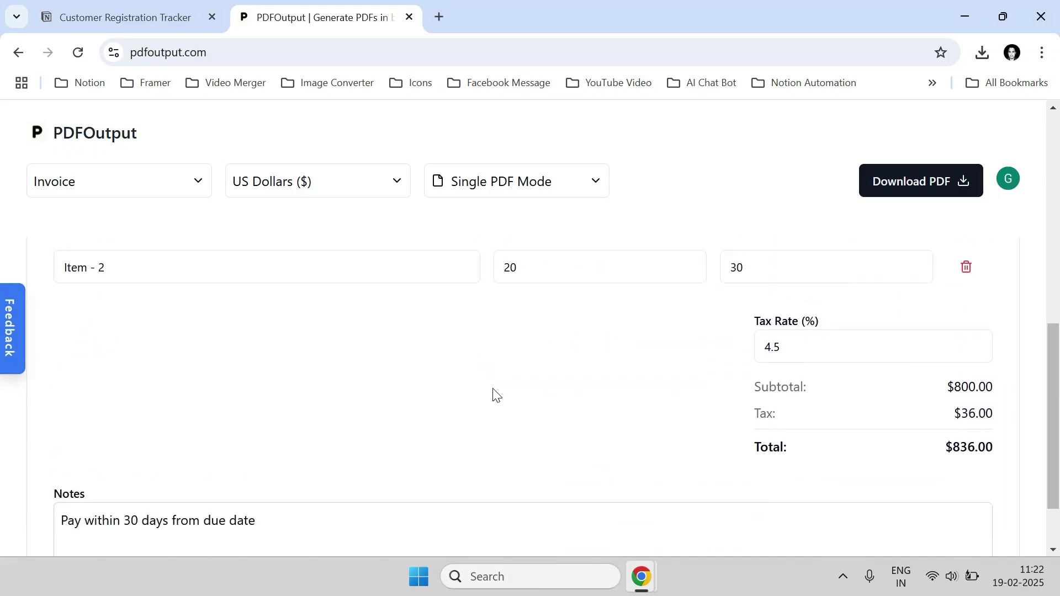
click(925, 189)
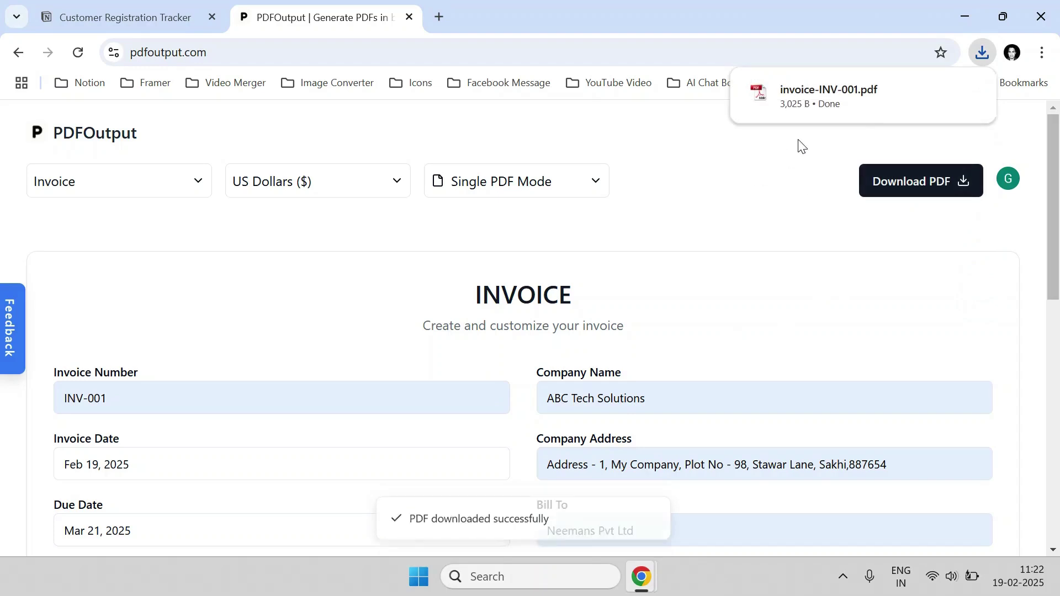
click(816, 105)
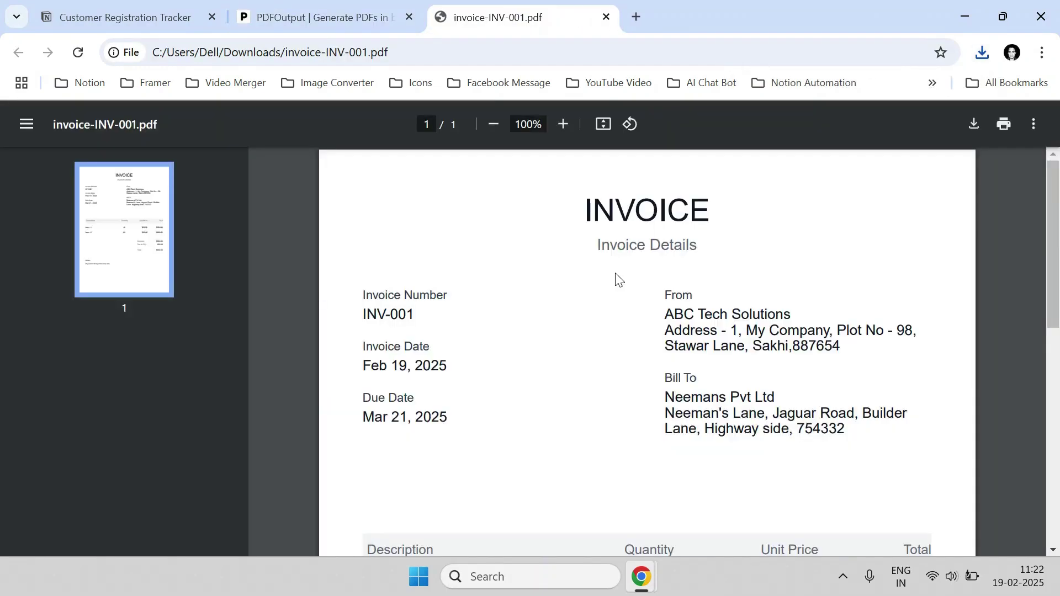
Review the line items, totals and notes in the downloaded invoice-INV-001.pdf.
scroll(582, 295, down, 7)
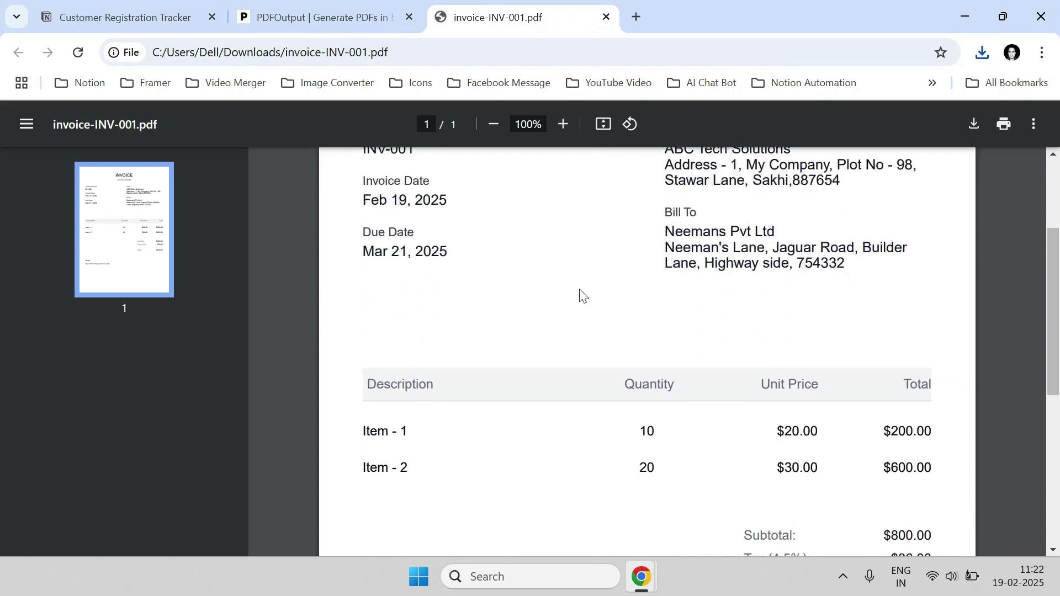
scroll(579, 295, down, 2)
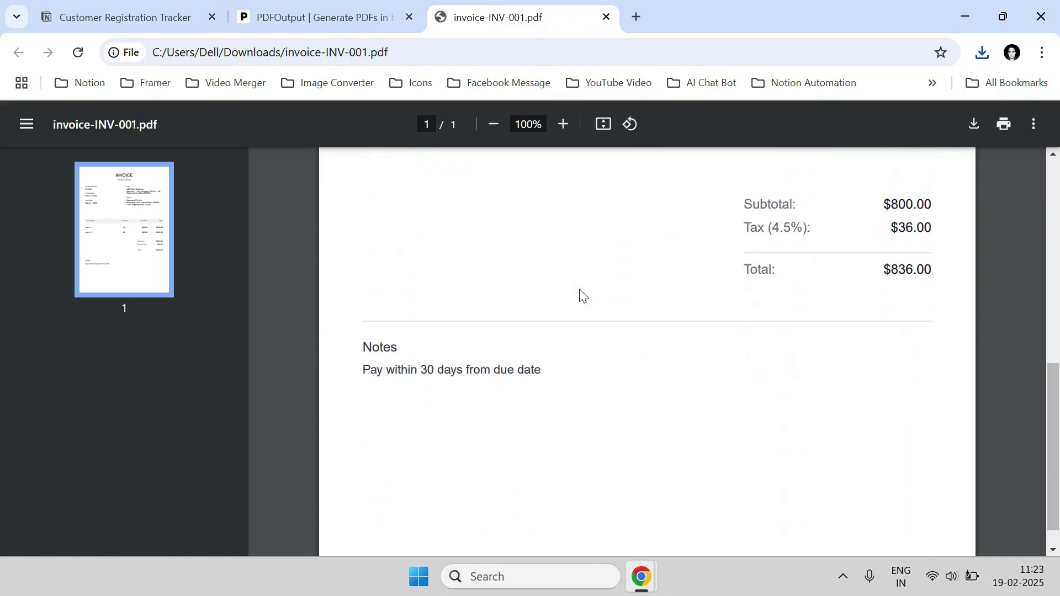
scroll(568, 284, up, 3)
Return to the PDFOutput invoice form and change its currency to Euro (€).
key(ctrl+shift+Tab)
scroll(641, 314, down, 15)
scroll(641, 318, up, 2)
click(348, 181)
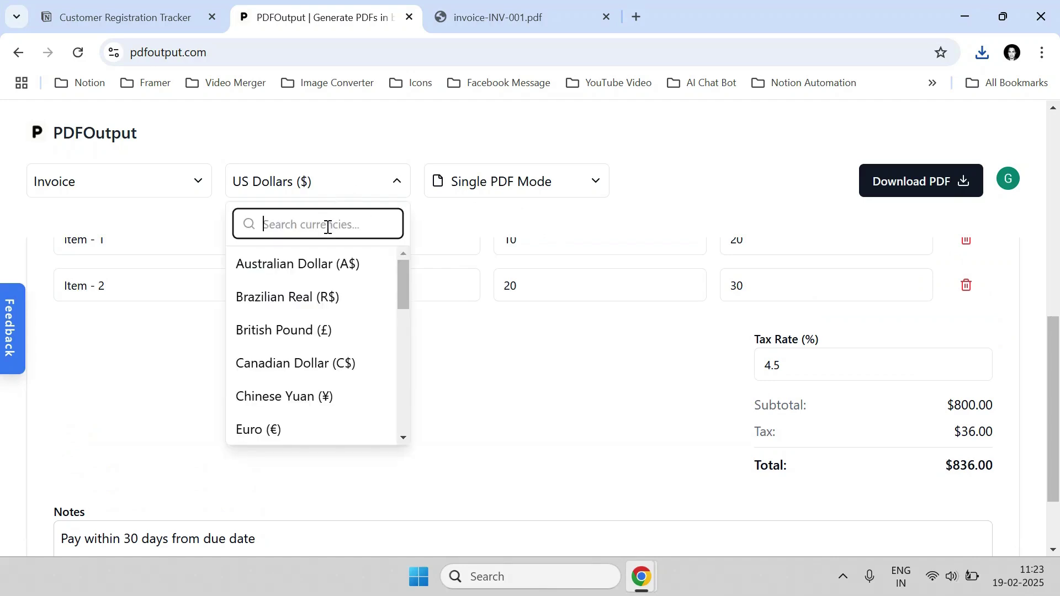
text(euro)
click(325, 259)
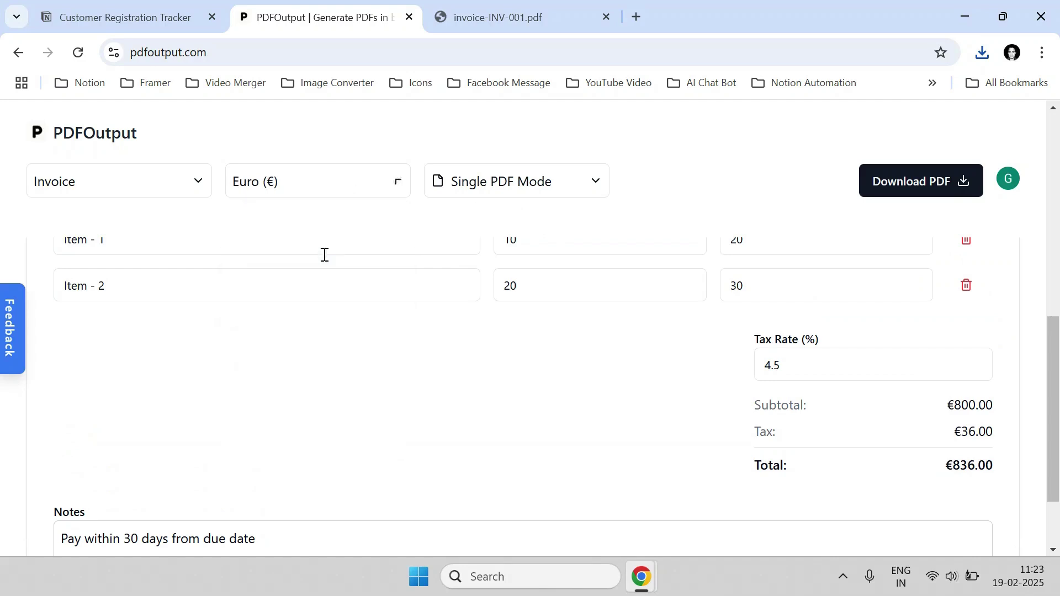
Examine the invoice total in the new currency and look over the whole invoice form.
scroll(736, 405, down, 2)
drag(947, 367, 1001, 362)
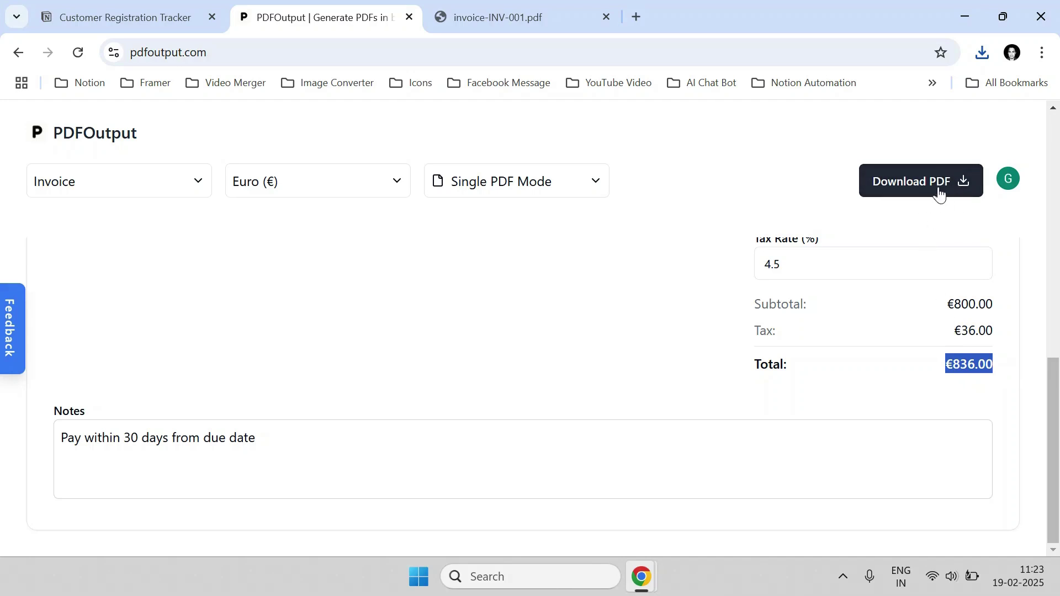
click(947, 387)
drag(943, 368, 1005, 364)
scroll(615, 355, up, 10)
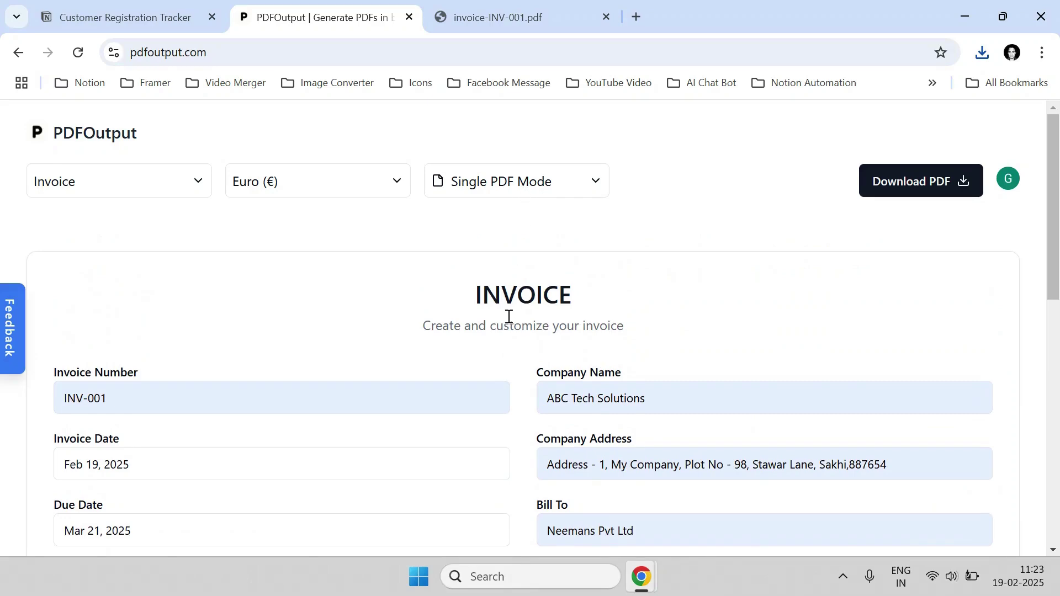
scroll(505, 323, down, 10)
scroll(493, 326, up, 8)
scroll(487, 320, up, 2)
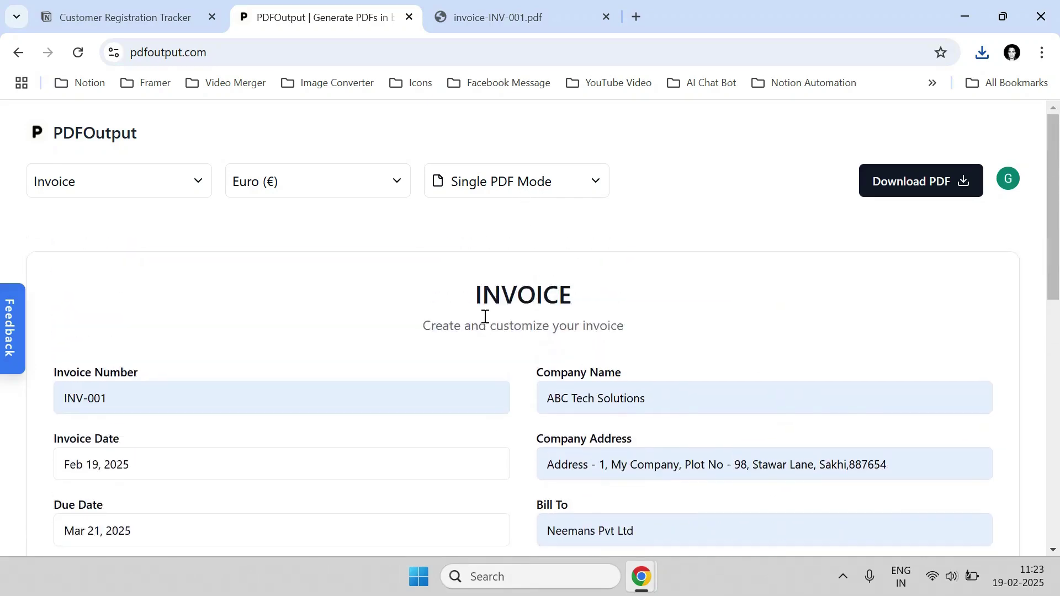
Switch the invoice to Bulk Export Mode and widen the Invoice Date and Due Date columns of the database.
click(514, 194)
click(506, 293)
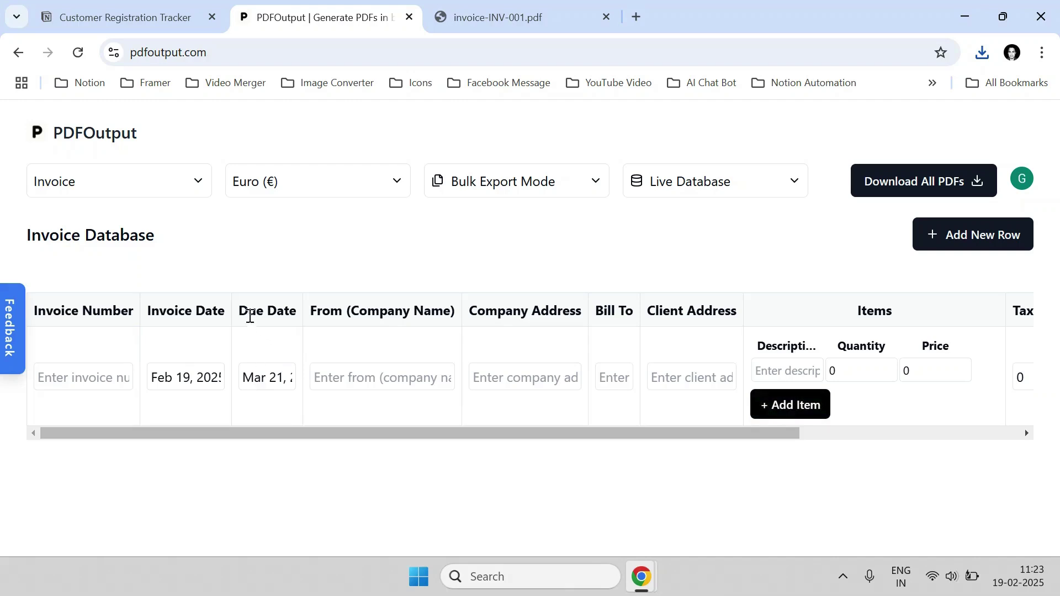
drag(231, 302, 245, 300)
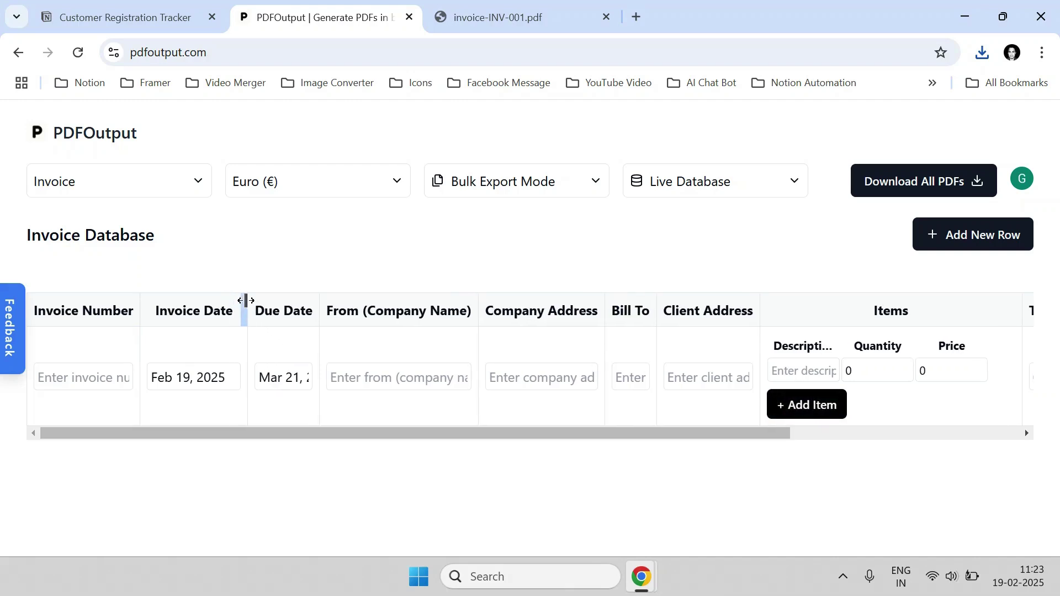
drag(318, 301, 362, 303)
click(330, 265)
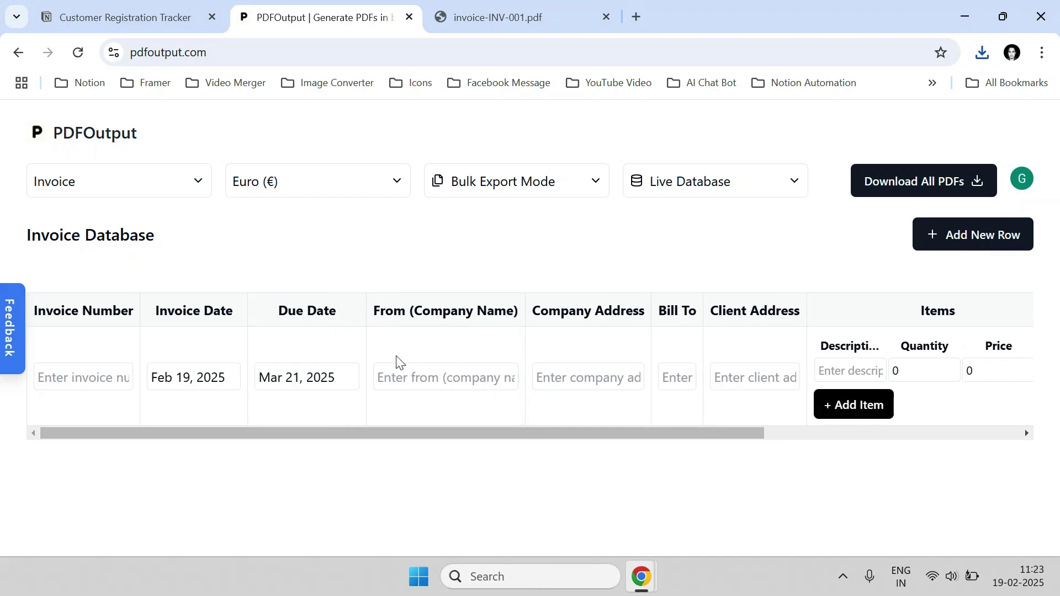
mouse_move(643, 585)
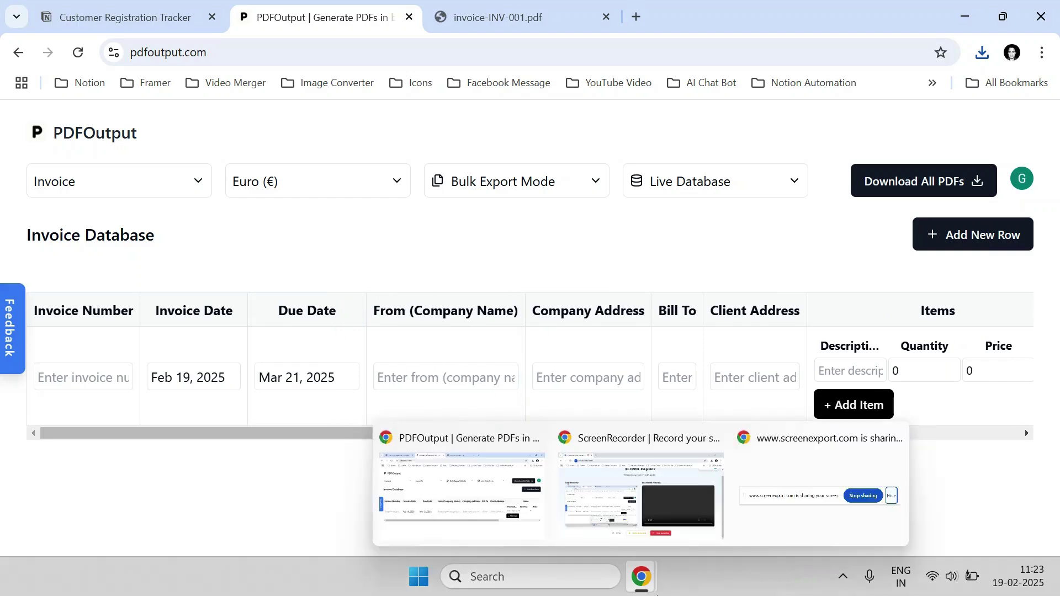
click(630, 541)
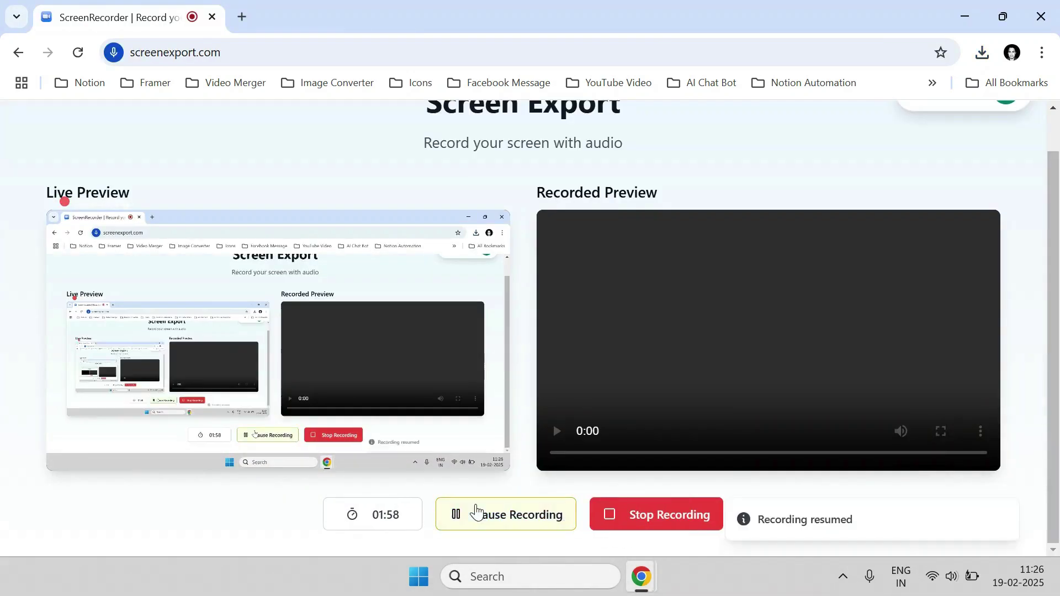
key(alt+Tab)
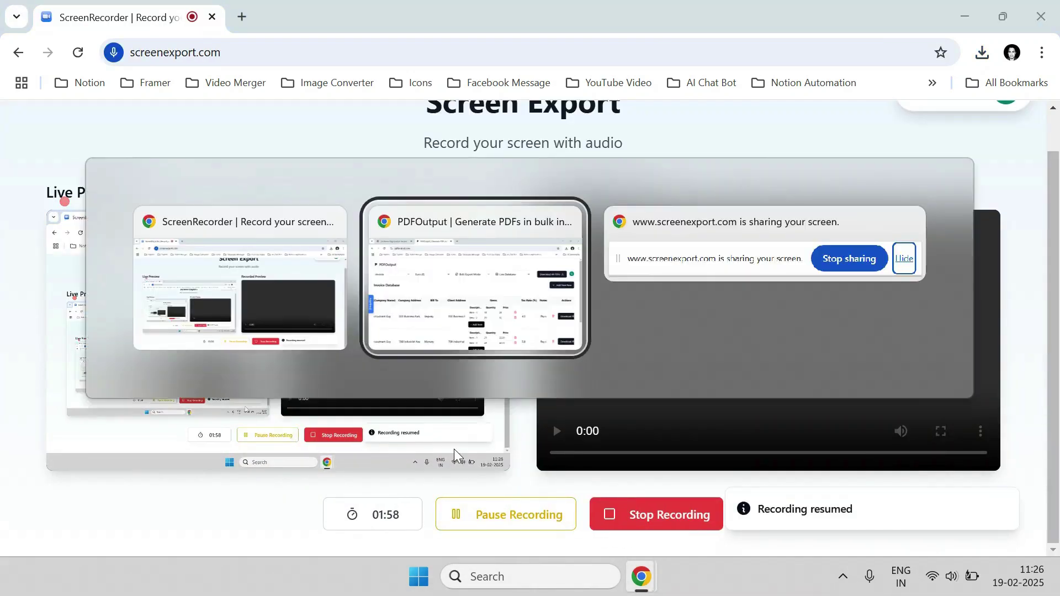
Enter invoice number INV-002 in the second row of the invoice database, billed to Morway.
scroll(463, 457, down, 3)
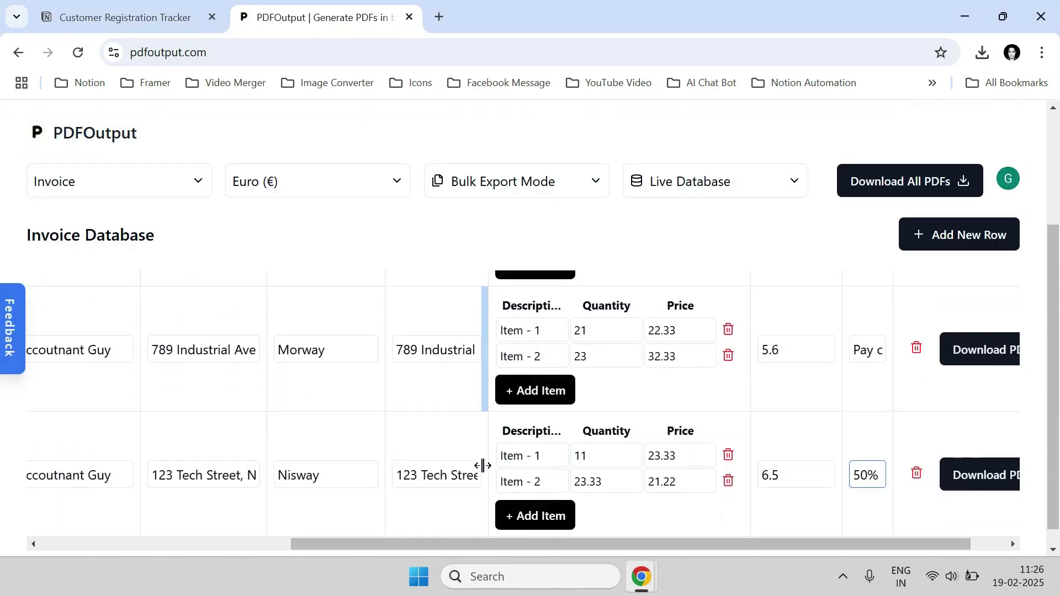
drag(498, 546, 216, 528)
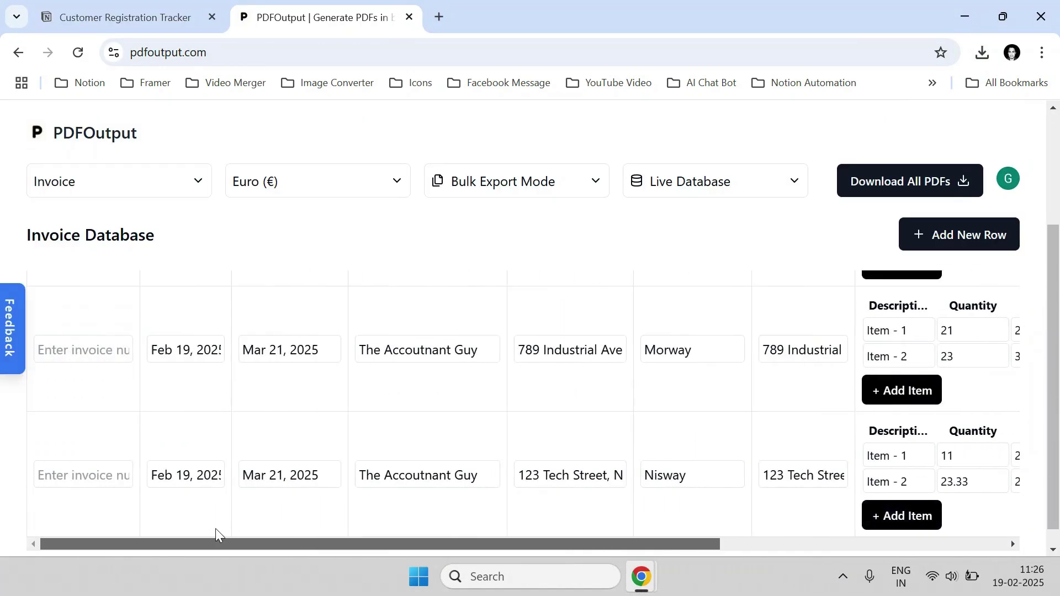
scroll(208, 442, up, 3)
scroll(123, 456, down, 1)
click(115, 432)
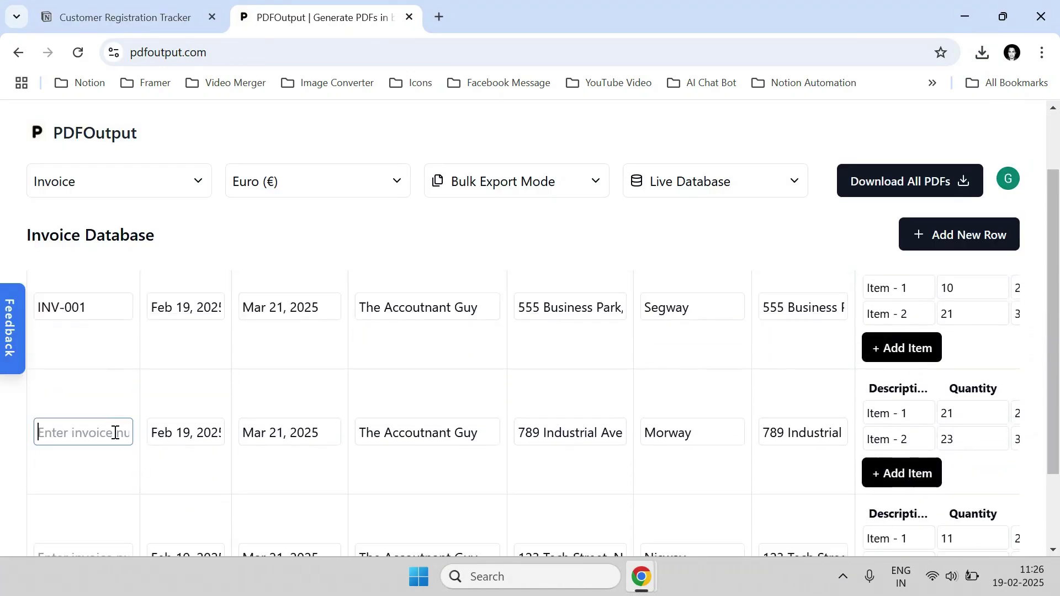
text(NV-)
text(I)
key(Right)
key(Right)
text(2)
Enter invoice number INV-003 in the third row of the invoice database, billed to Nisway.
scroll(113, 432, down, 2)
click(99, 453)
text(I)
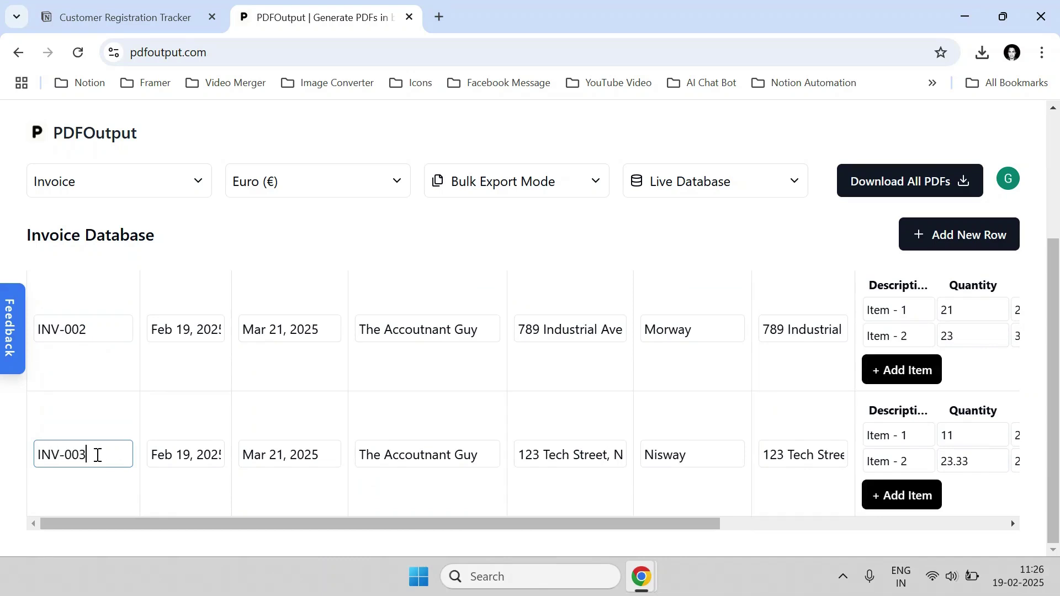
Widen the Invoice Number, Invoice Date and From (Company Name) columns of the invoice database.
scroll(97, 455, up, 3)
drag(142, 310, 158, 310)
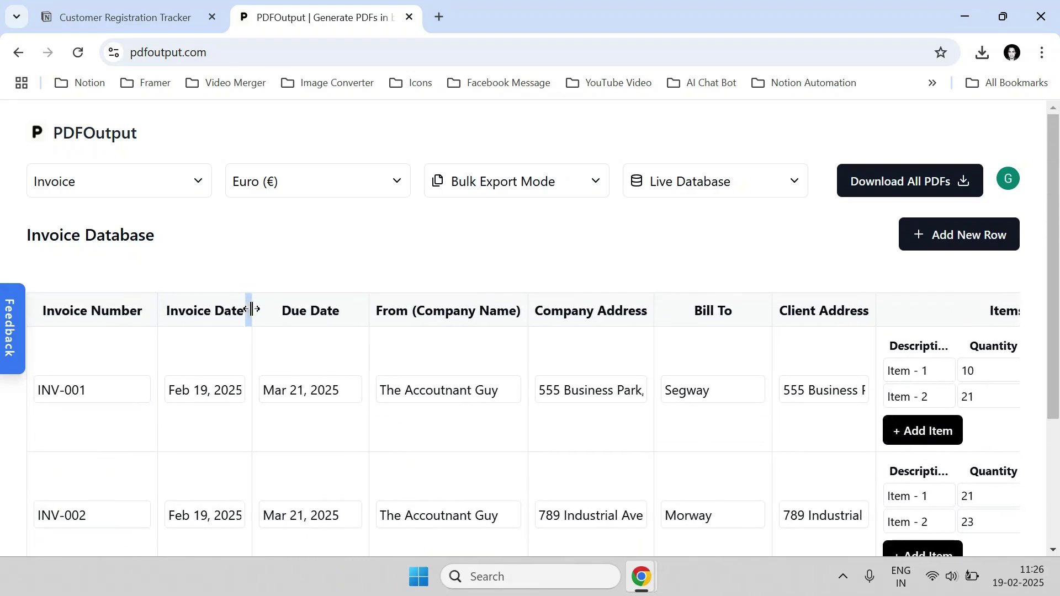
drag(246, 308, 271, 309)
scroll(440, 306, down, 3)
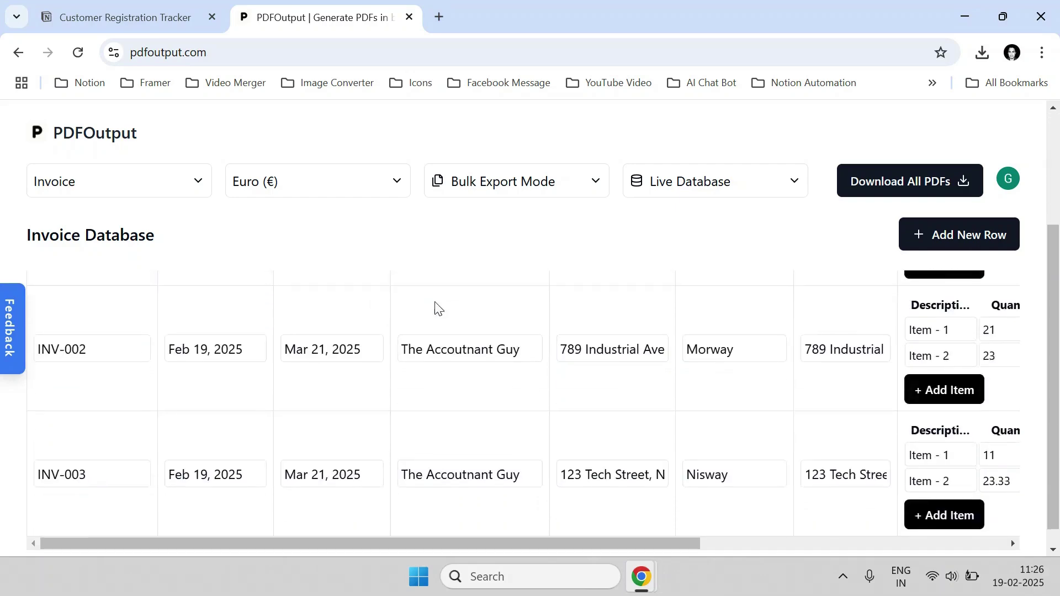
scroll(530, 292, up, 2)
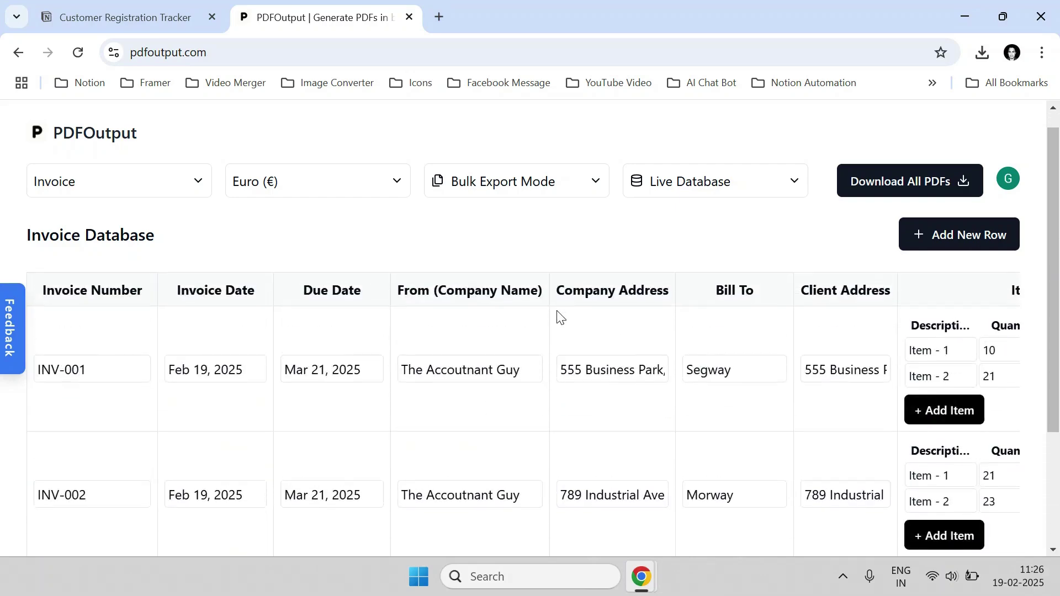
mouse_move(546, 289)
mouse_down()
mouse_move(596, 310)
mouse_move(550, 307)
mouse_up()
scroll(554, 379, down, 2)
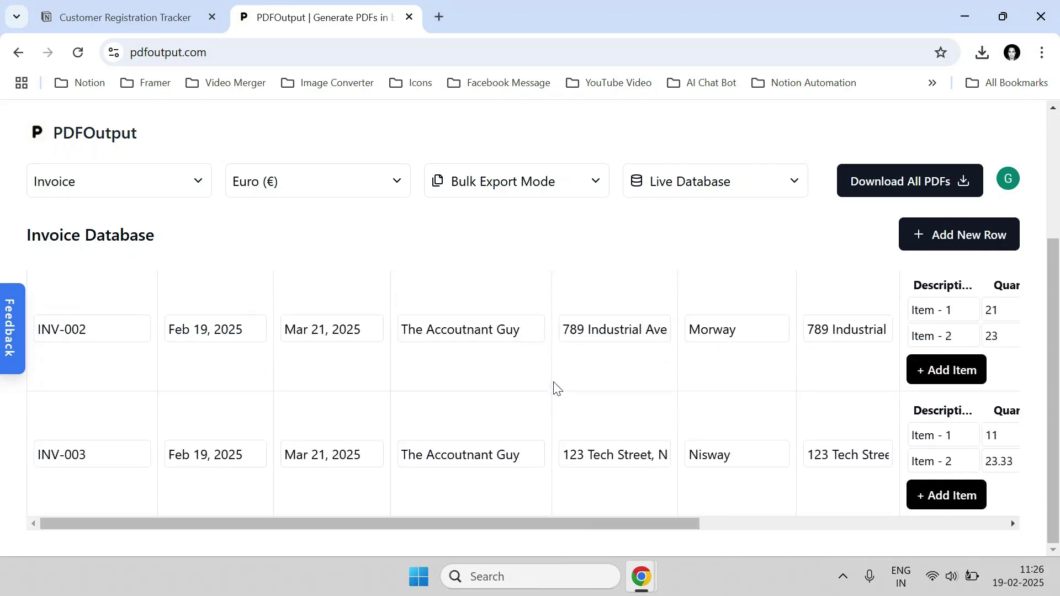
Widen the Tax Rate and Notes columns so more of each invoice's note text can be read.
drag(586, 525, 804, 492)
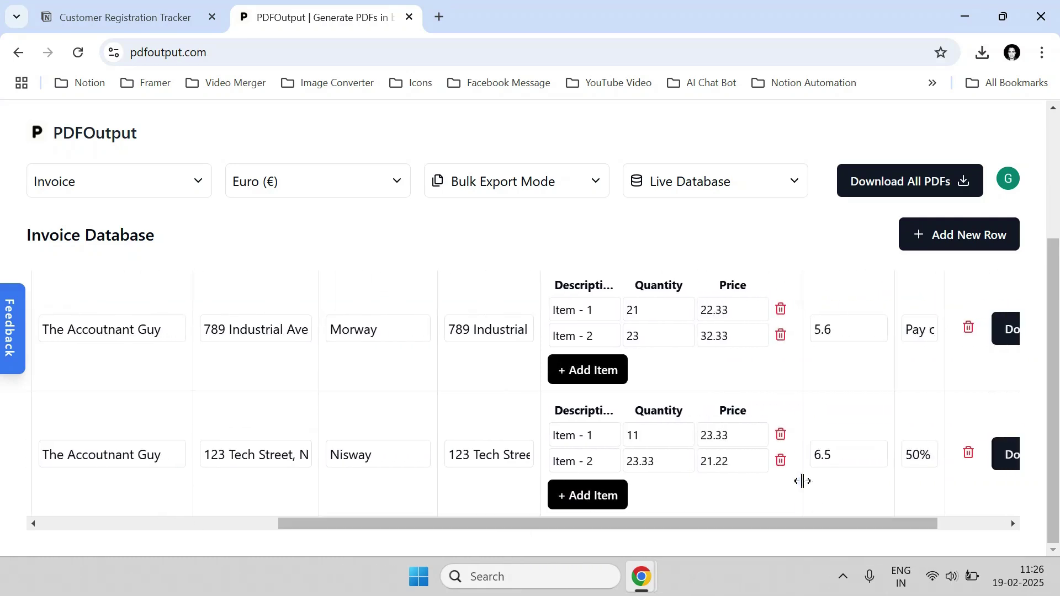
drag(803, 364, 834, 370)
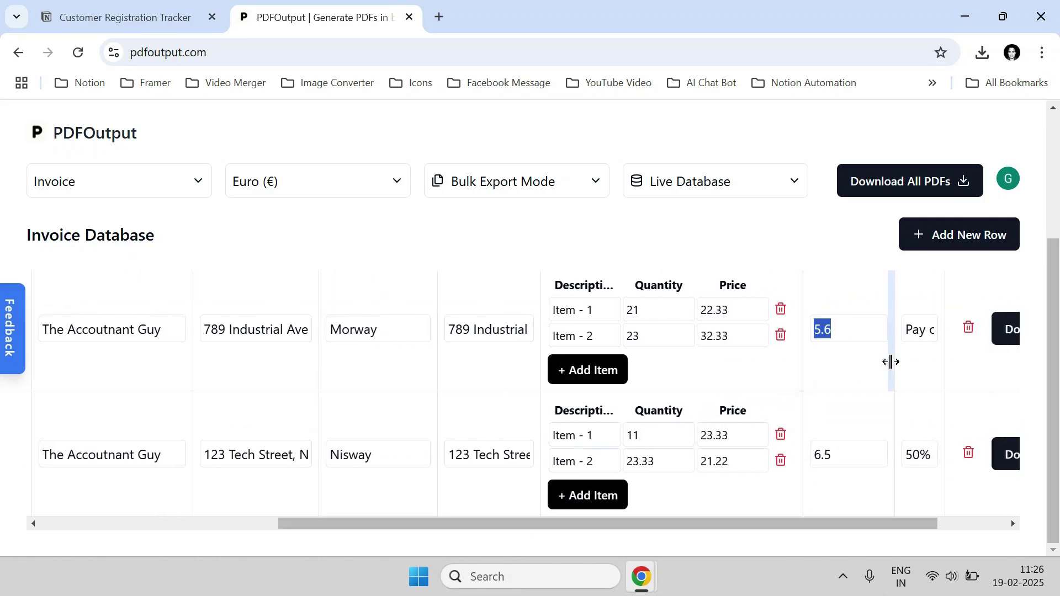
drag(898, 366, 982, 366)
drag(903, 514, 999, 525)
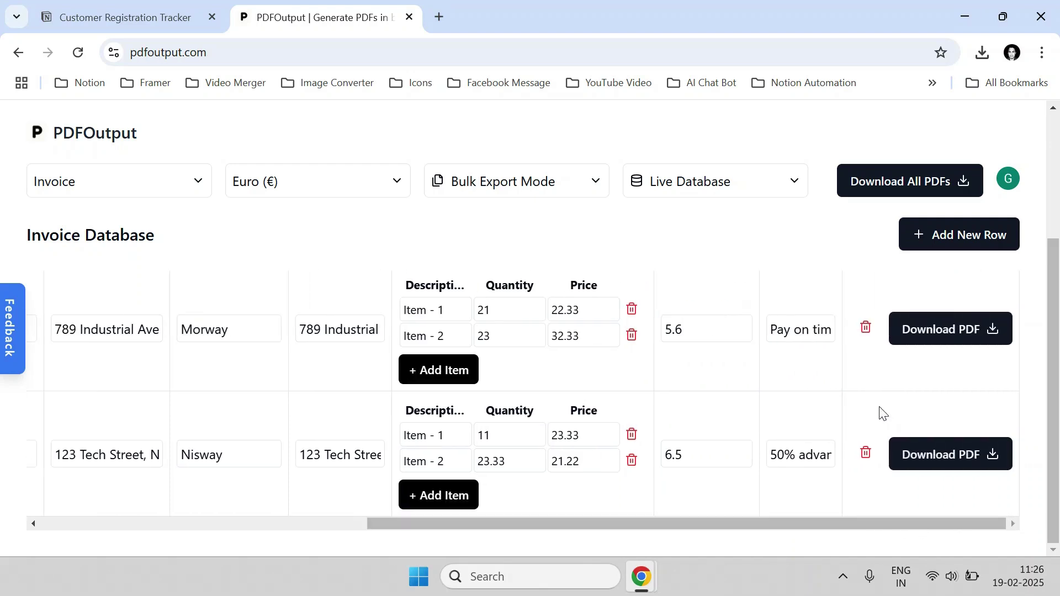
drag(840, 355, 935, 355)
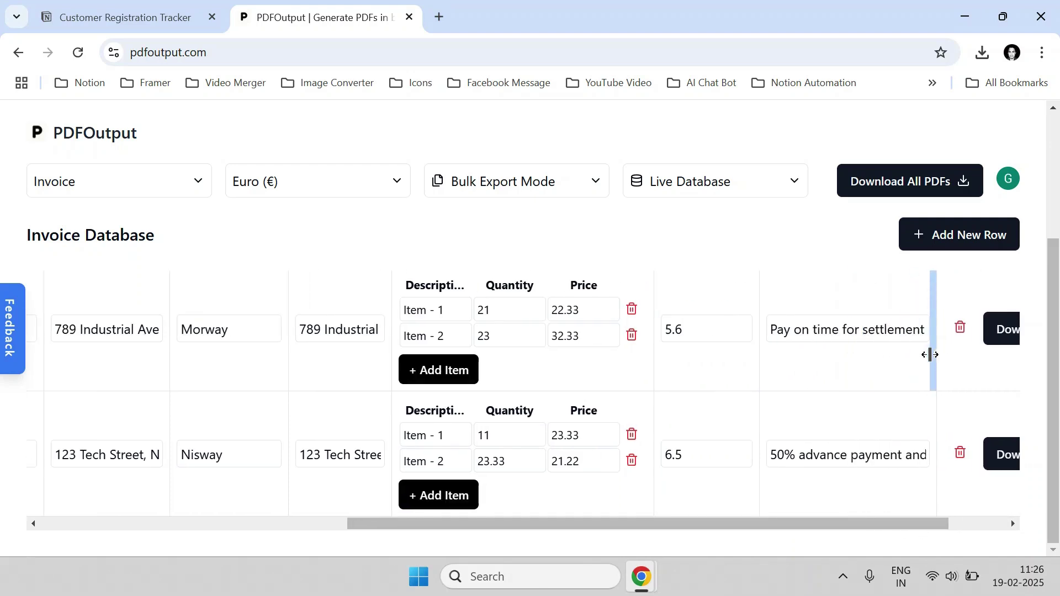
Look over the invoice rows and download all invoices in the database as PDFs.
scroll(833, 414, up, 3)
scroll(806, 414, down, 2)
scroll(805, 414, up, 2)
click(889, 184)
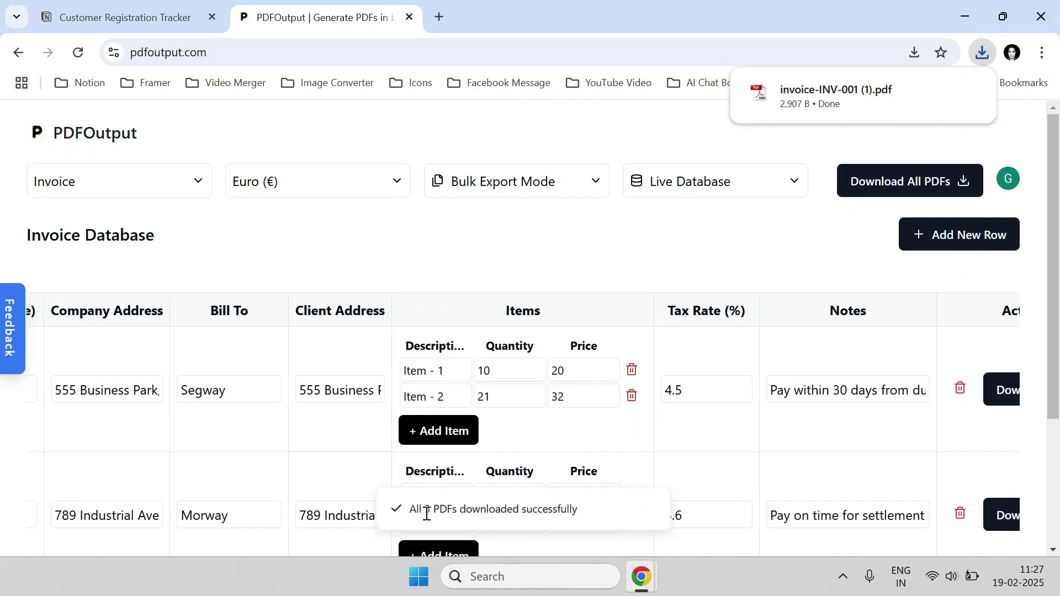
Open the downloaded invoice-INV-003.pdf and review its details, line items, totals and notes.
click(982, 53)
click(867, 122)
scroll(622, 289, down, 5)
scroll(618, 304, down, 3)
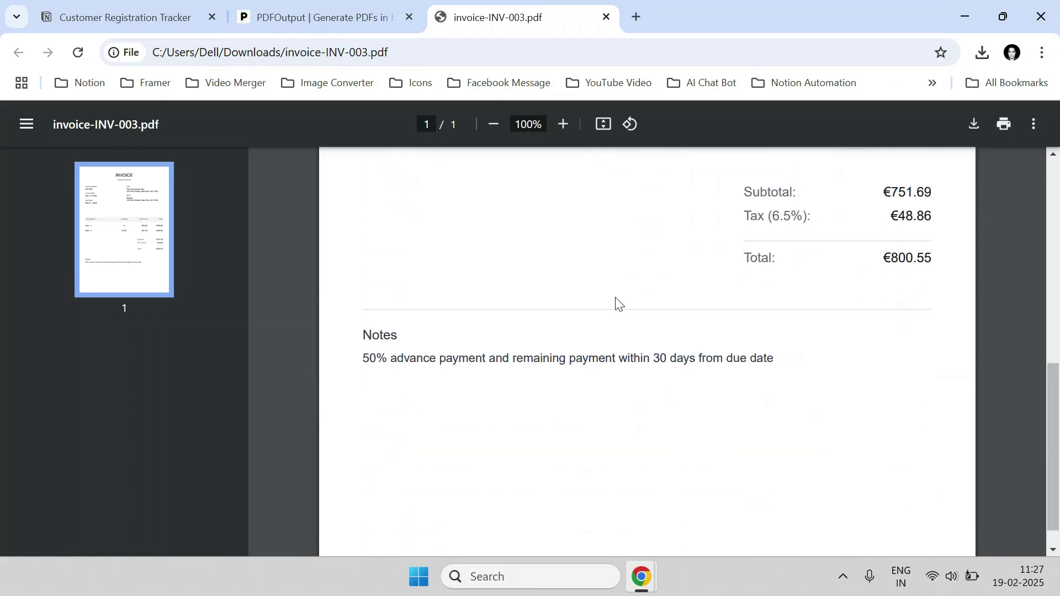
scroll(615, 303, up, 9)
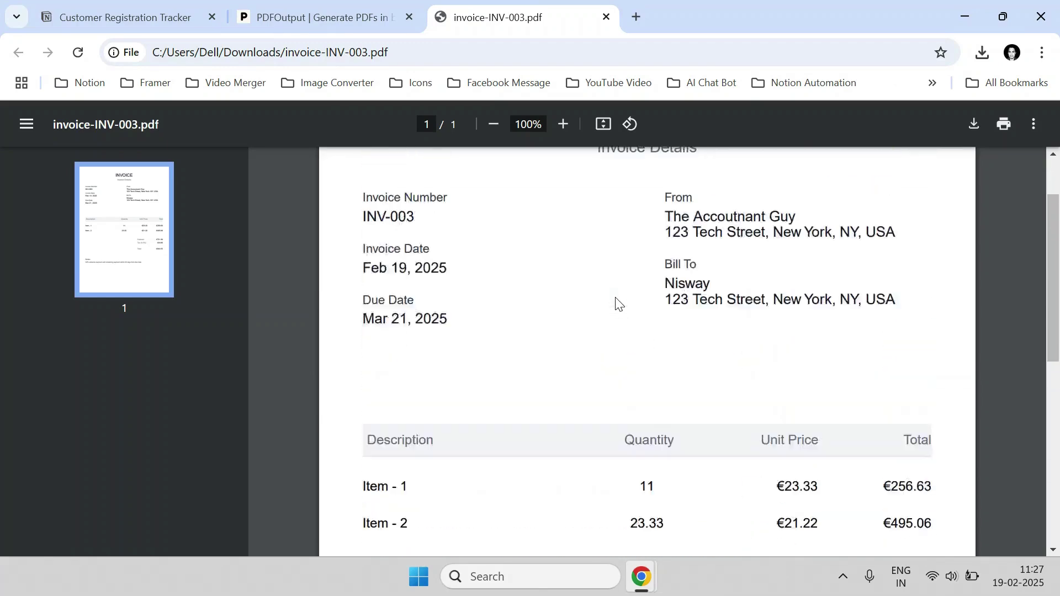
Return to the PDFOutput invoice database and view the available database source options without changing the source.
click(323, 13)
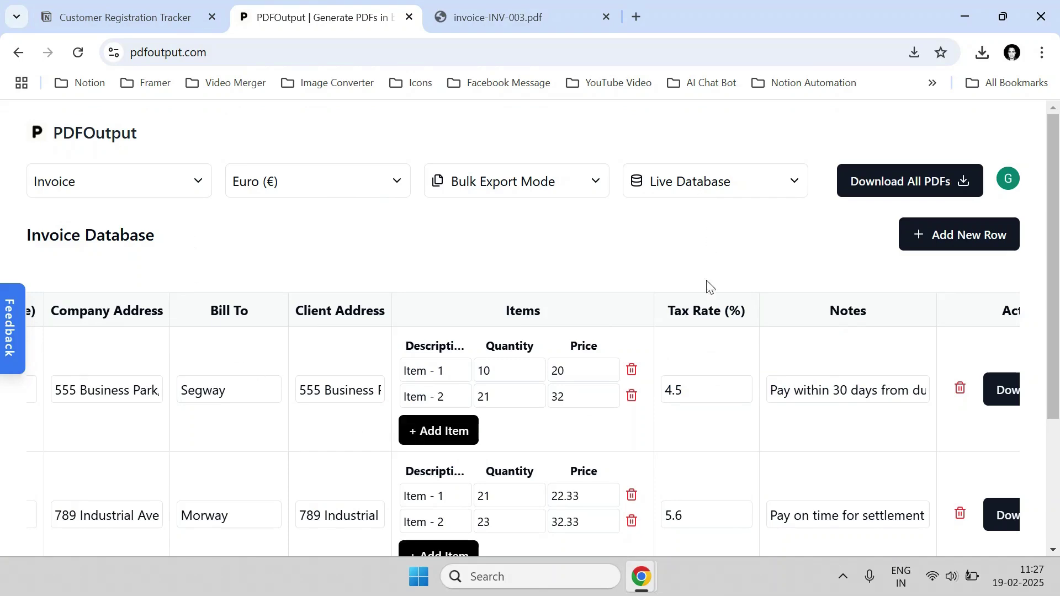
click(701, 191)
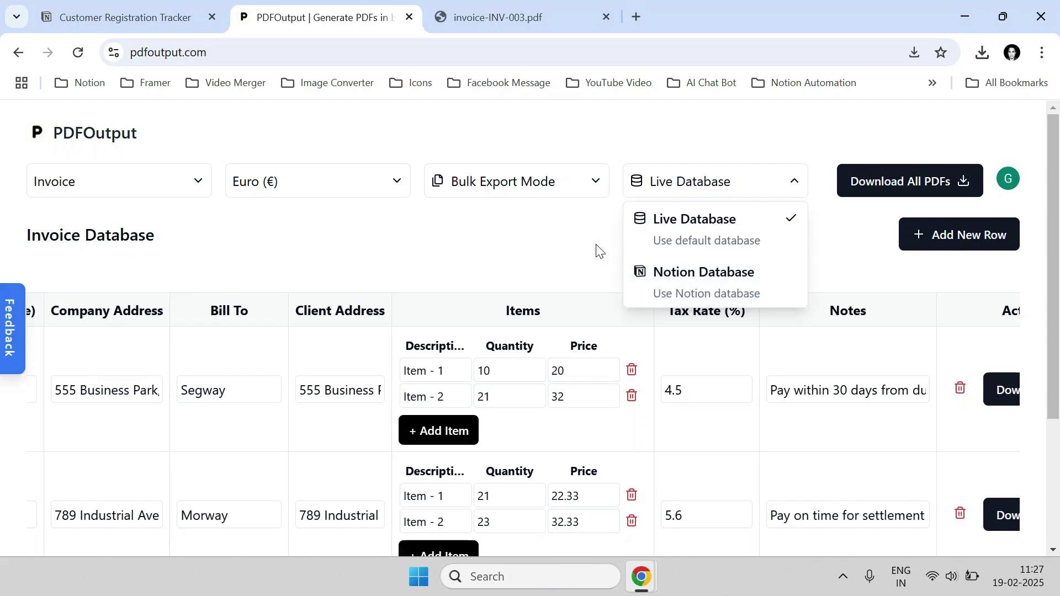
click(543, 247)
Examine the invoice database rows and the individual and bulk PDF download options.
scroll(933, 243, down, 3)
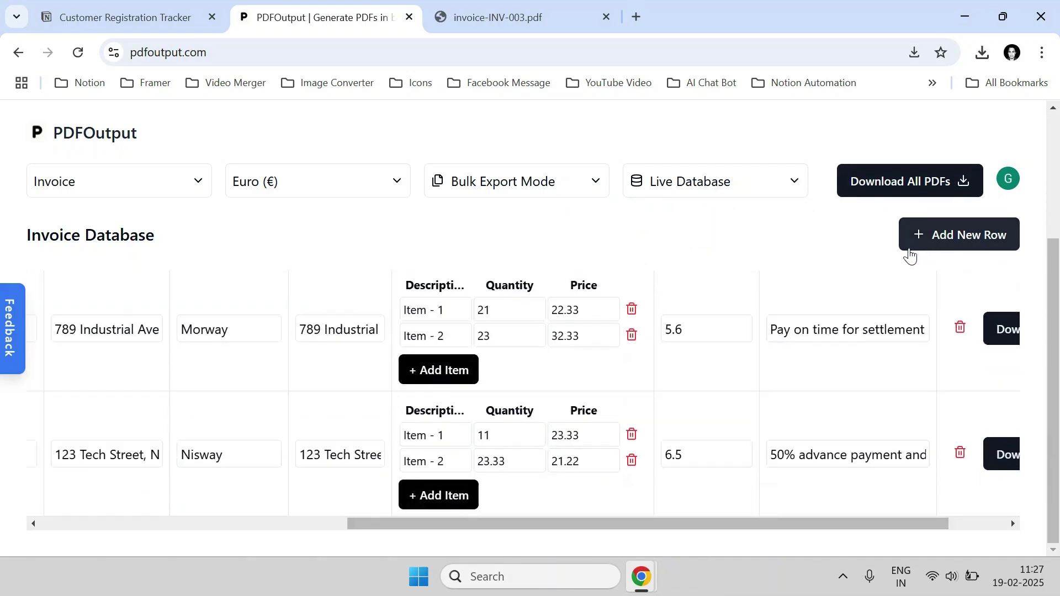
scroll(905, 258, up, 3)
scroll(900, 270, down, 3)
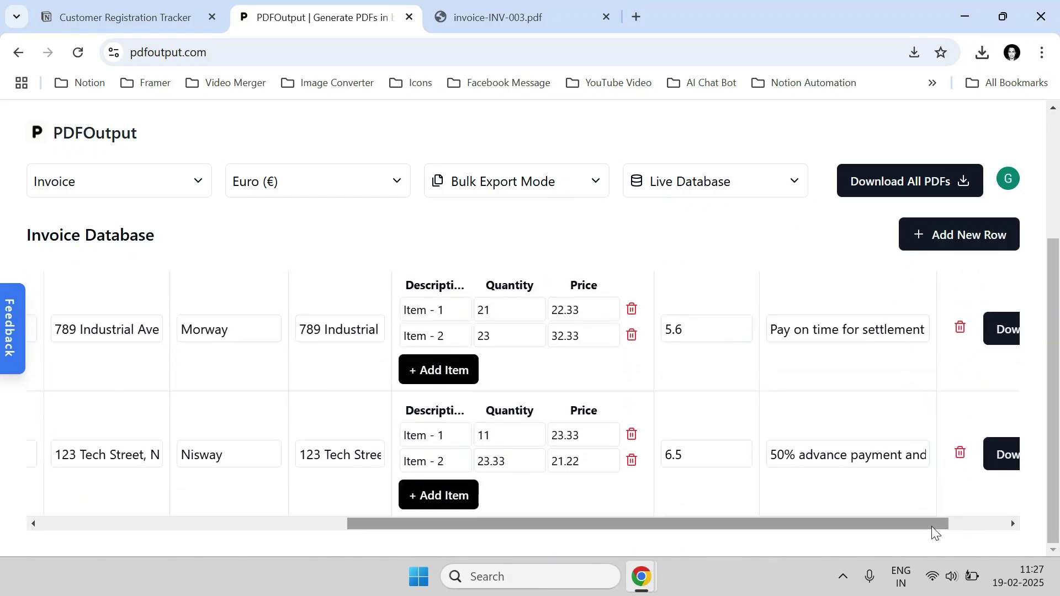
drag(932, 526, 1041, 521)
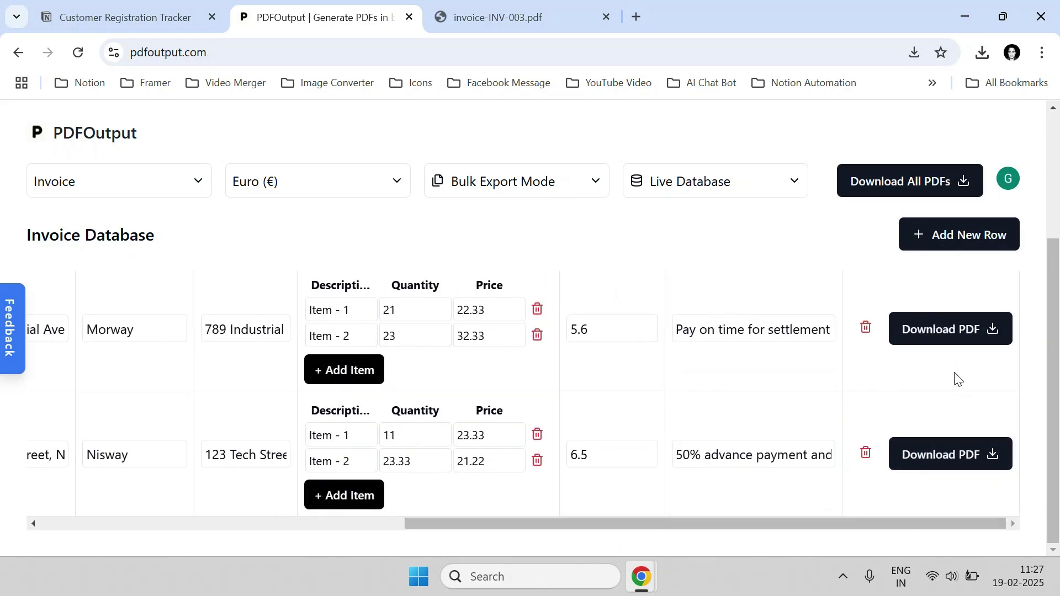
scroll(953, 374, up, 3)
scroll(946, 372, down, 2)
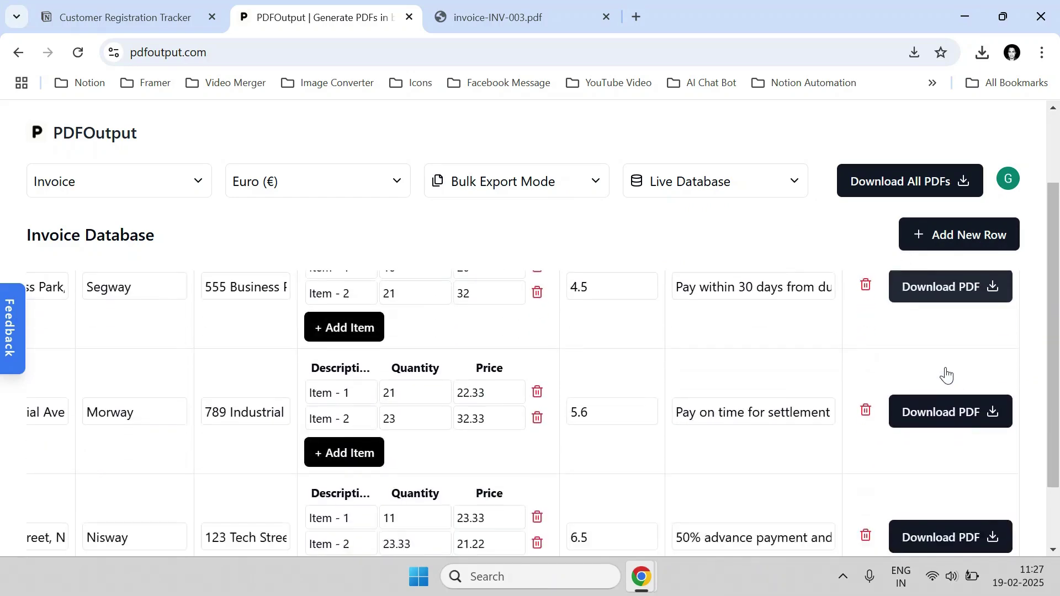
scroll(943, 419, down, 2)
scroll(944, 450, up, 3)
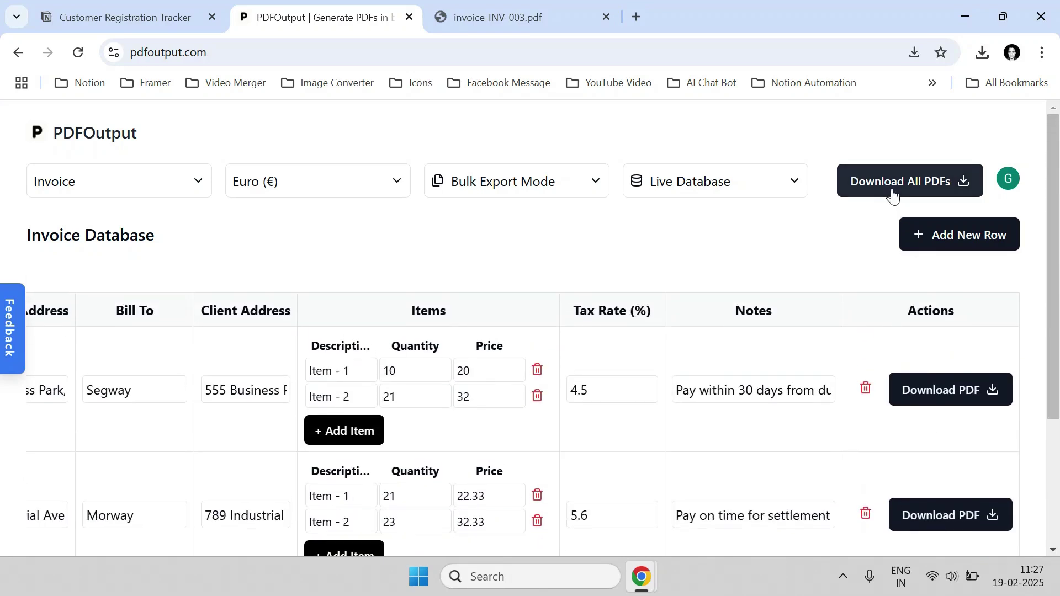
View the available invoice template options and the template request form, then close the form without submitting a request.
scroll(282, 297, down, 3)
drag(503, 525, 145, 491)
click(131, 186)
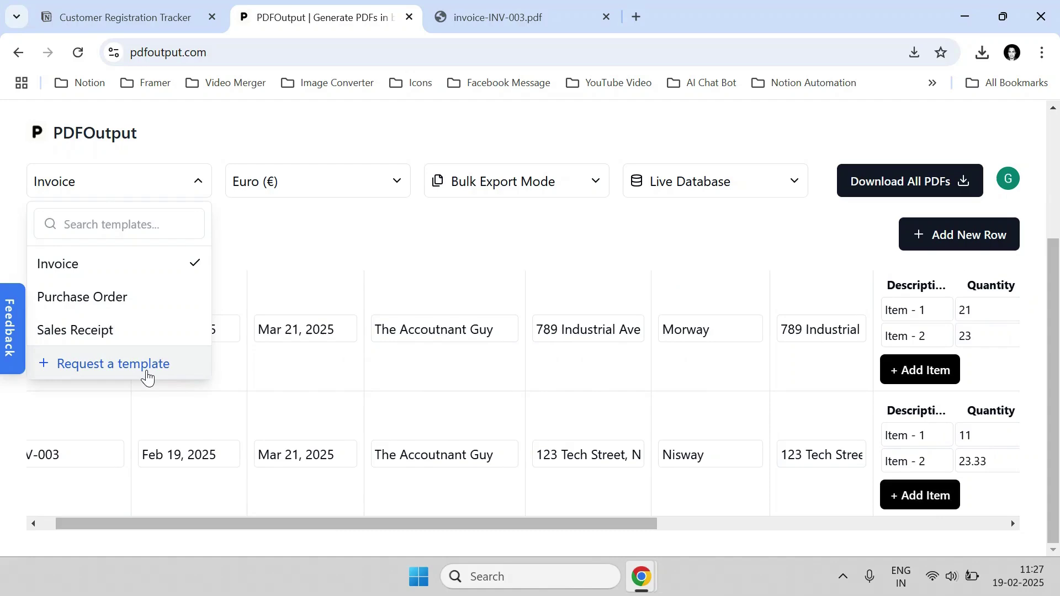
click(110, 367)
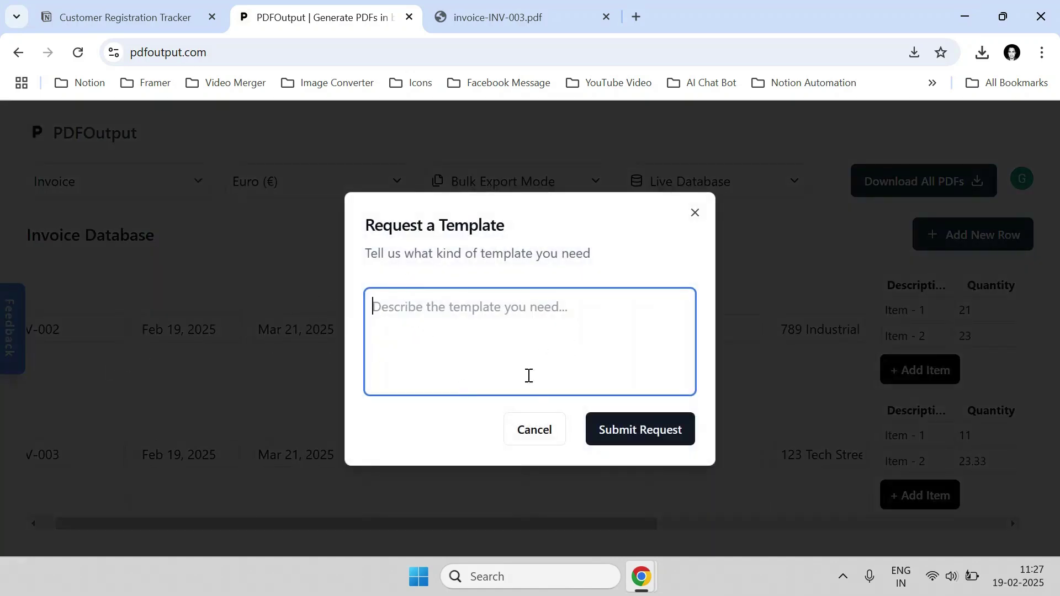
click(547, 435)
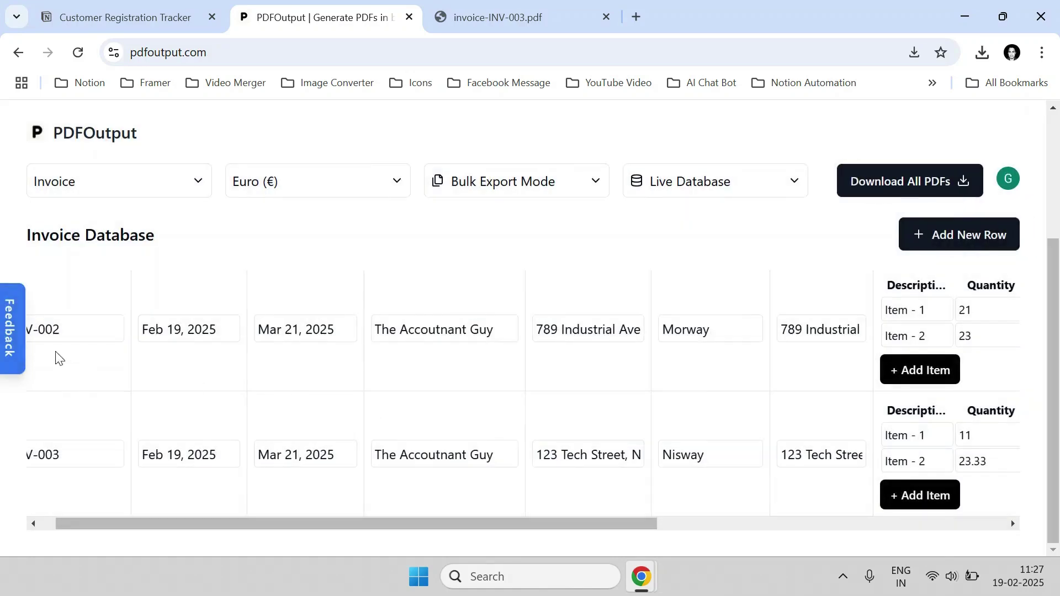
View the feedback form with its type and message fields and close it without sending anything.
click(15, 331)
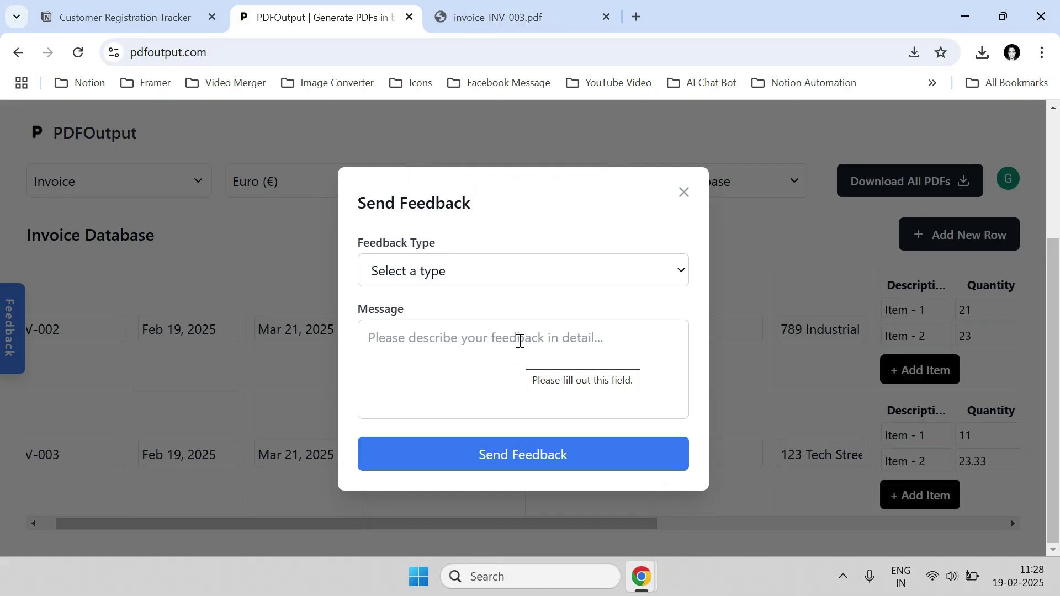
click(683, 193)
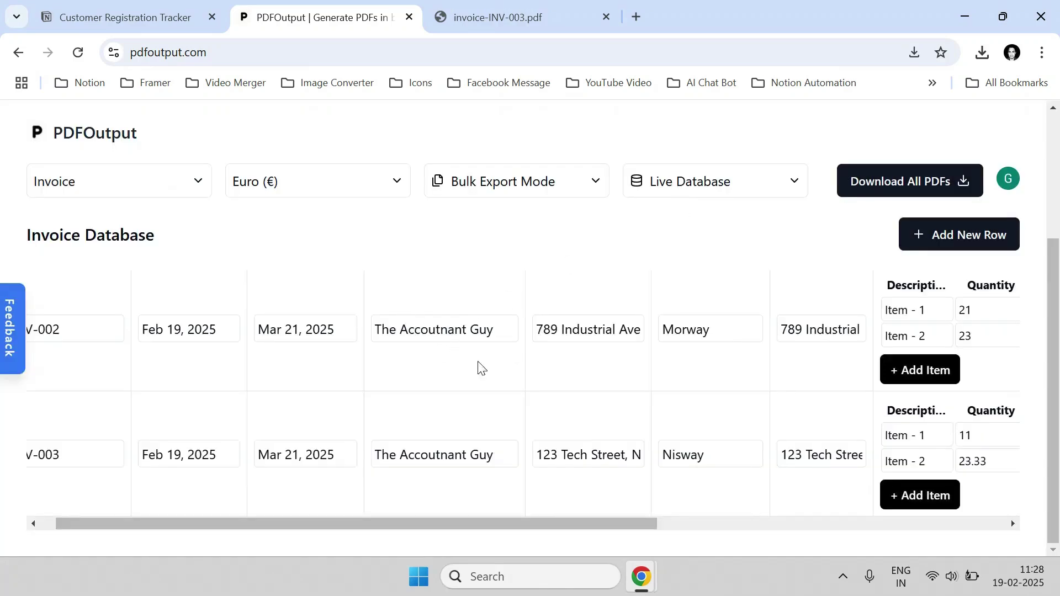
mouse_move(641, 576)
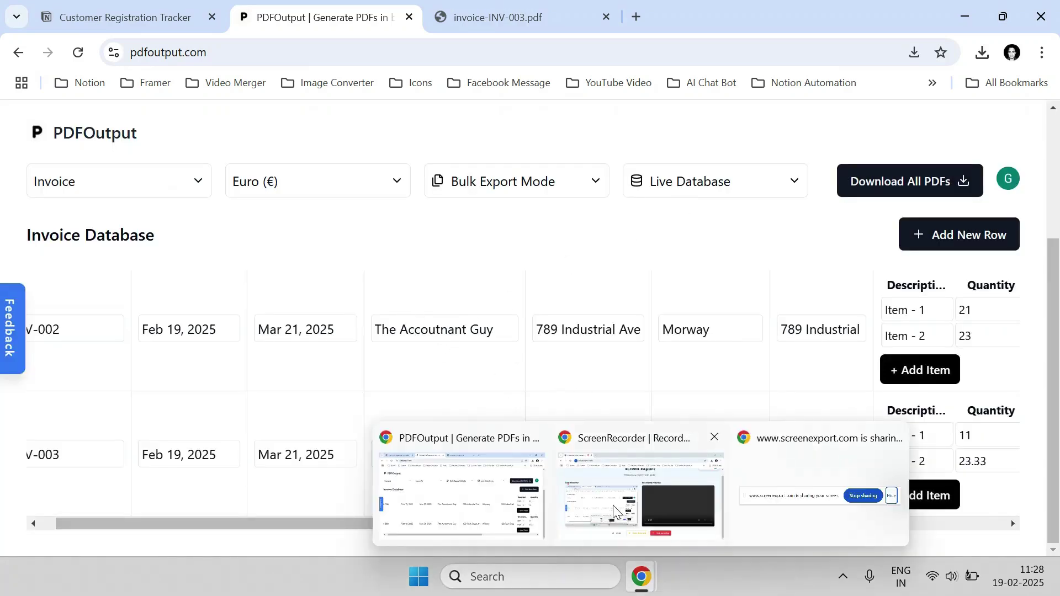